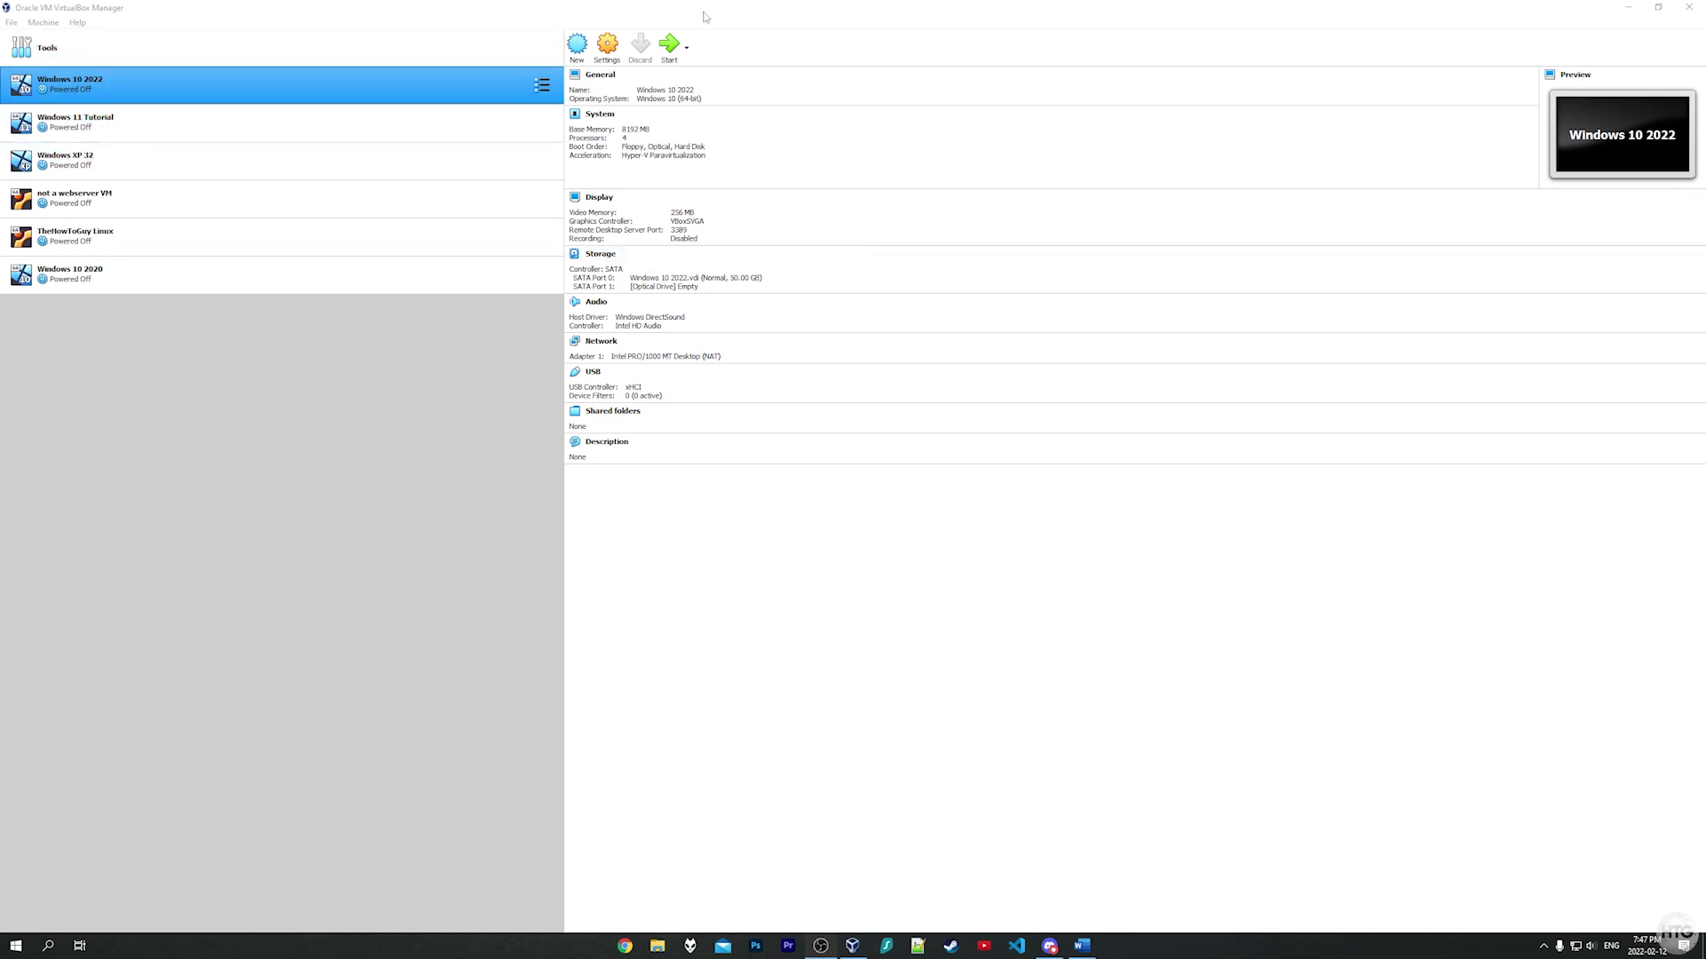
- Start the Windows 10 2022 VM and expand the error details showing AMD-V disabled in BIOS
left_click(671, 49)
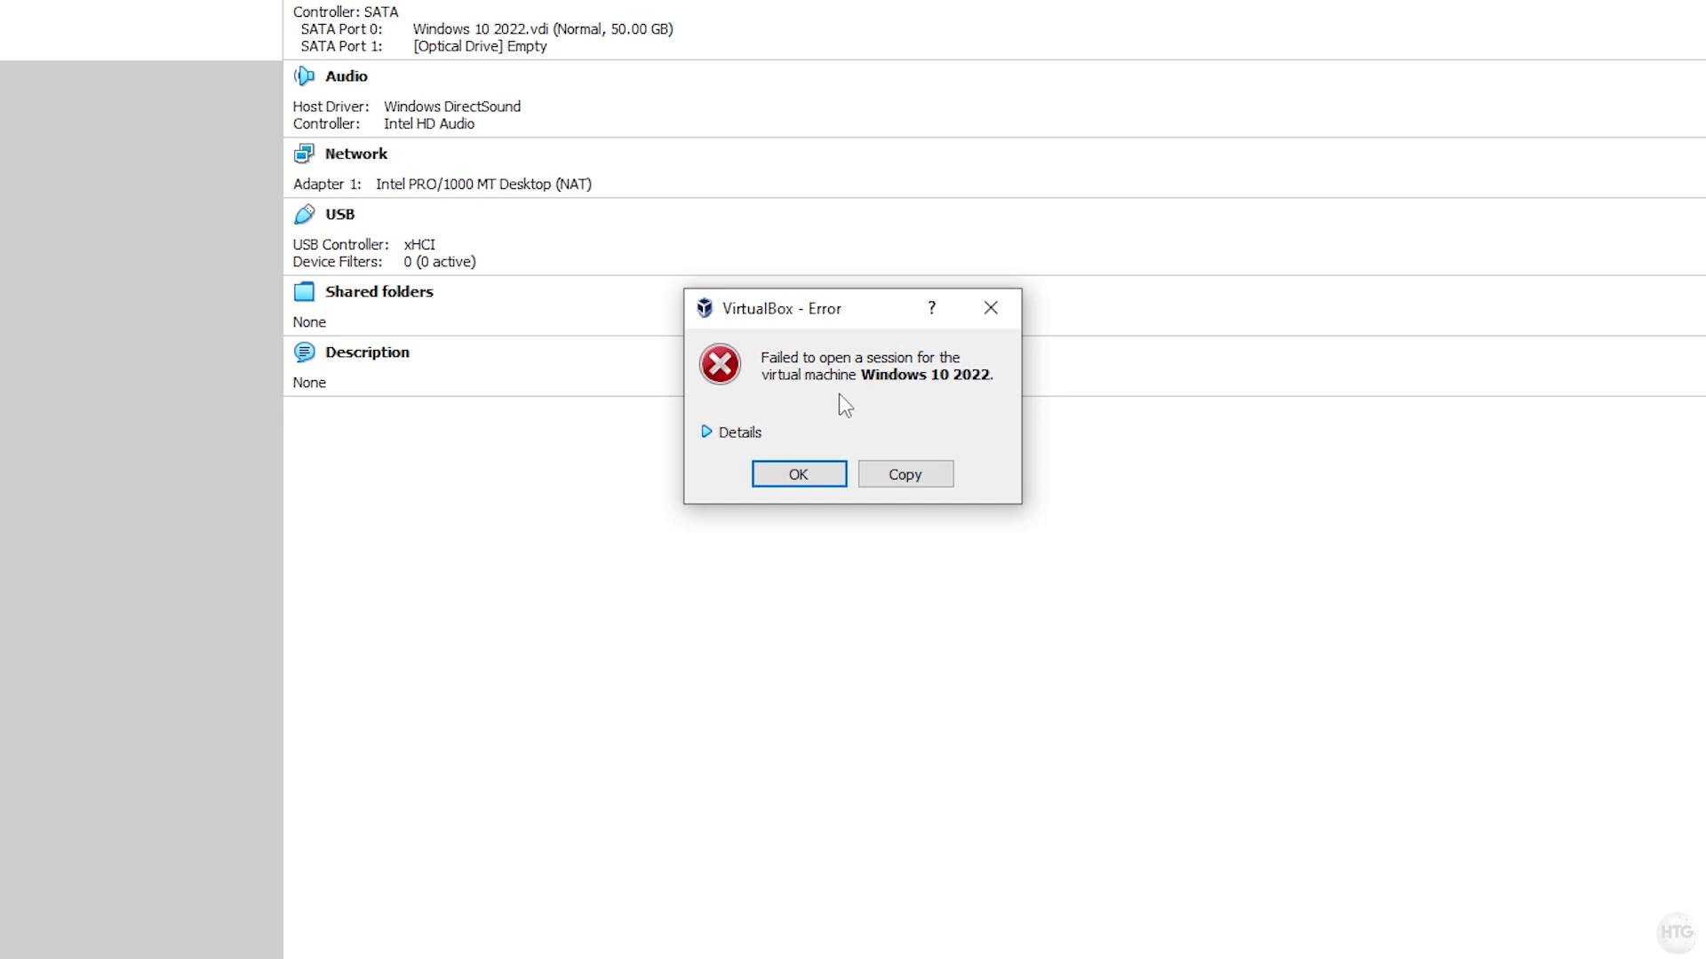
left_click(716, 434)
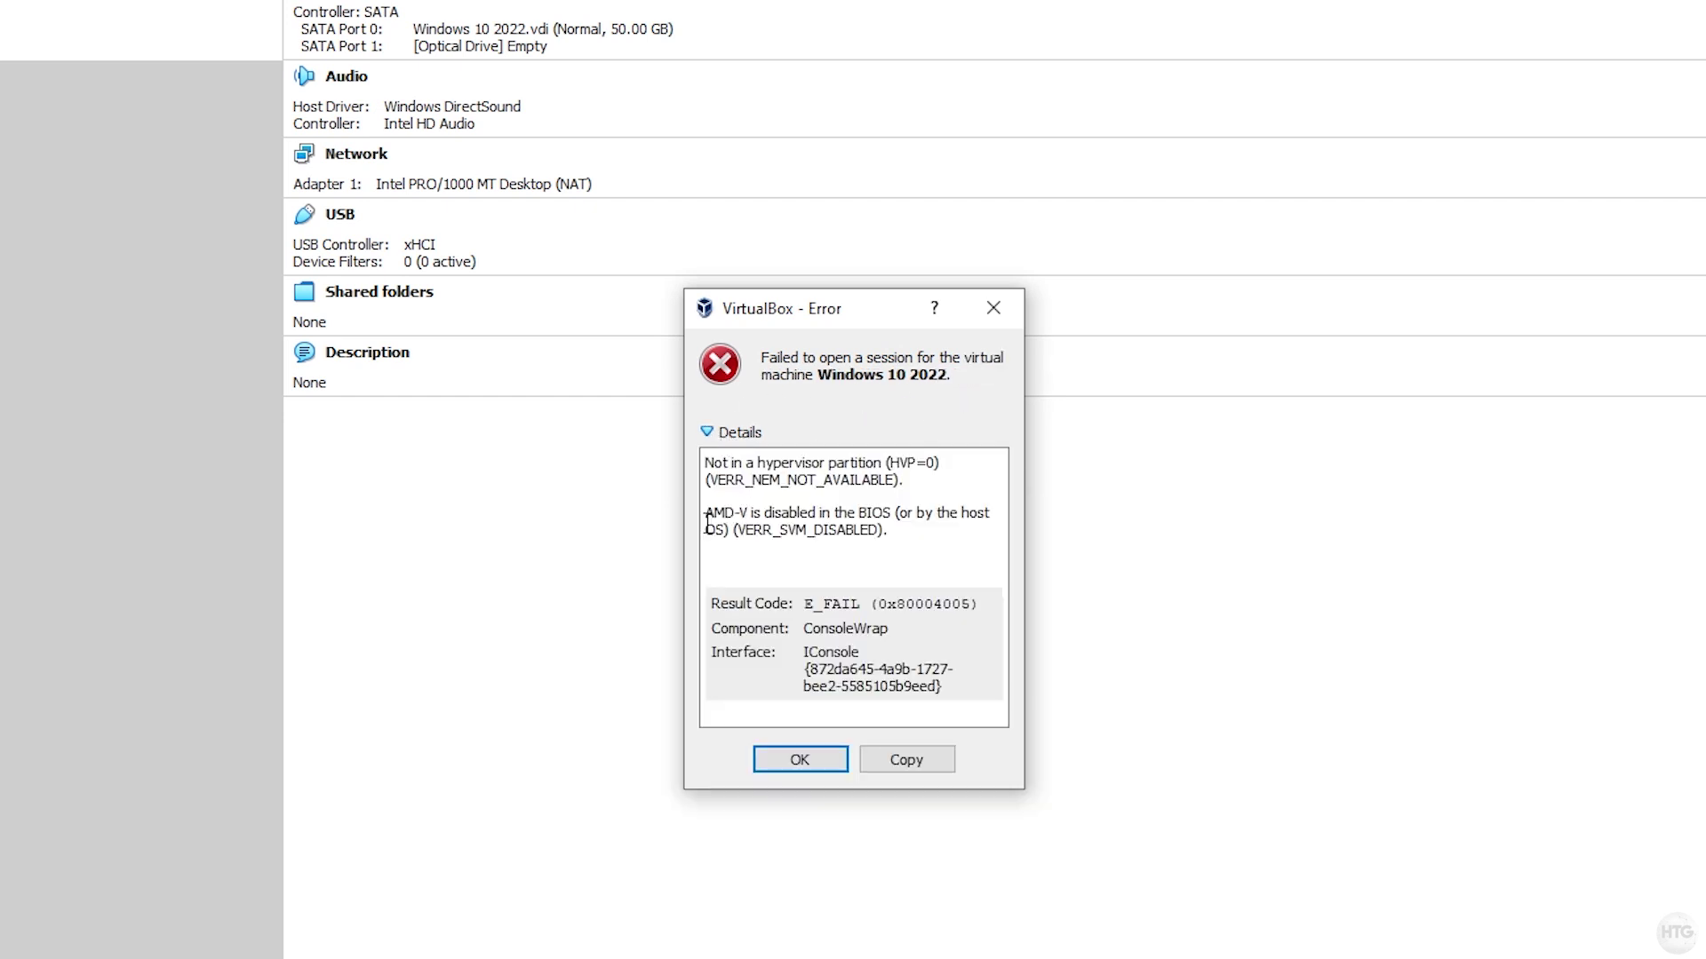
mouse_move(704, 514)
left_mouse_down()
mouse_move(960, 537)
mouse_move(704, 513)
left_mouse_up()
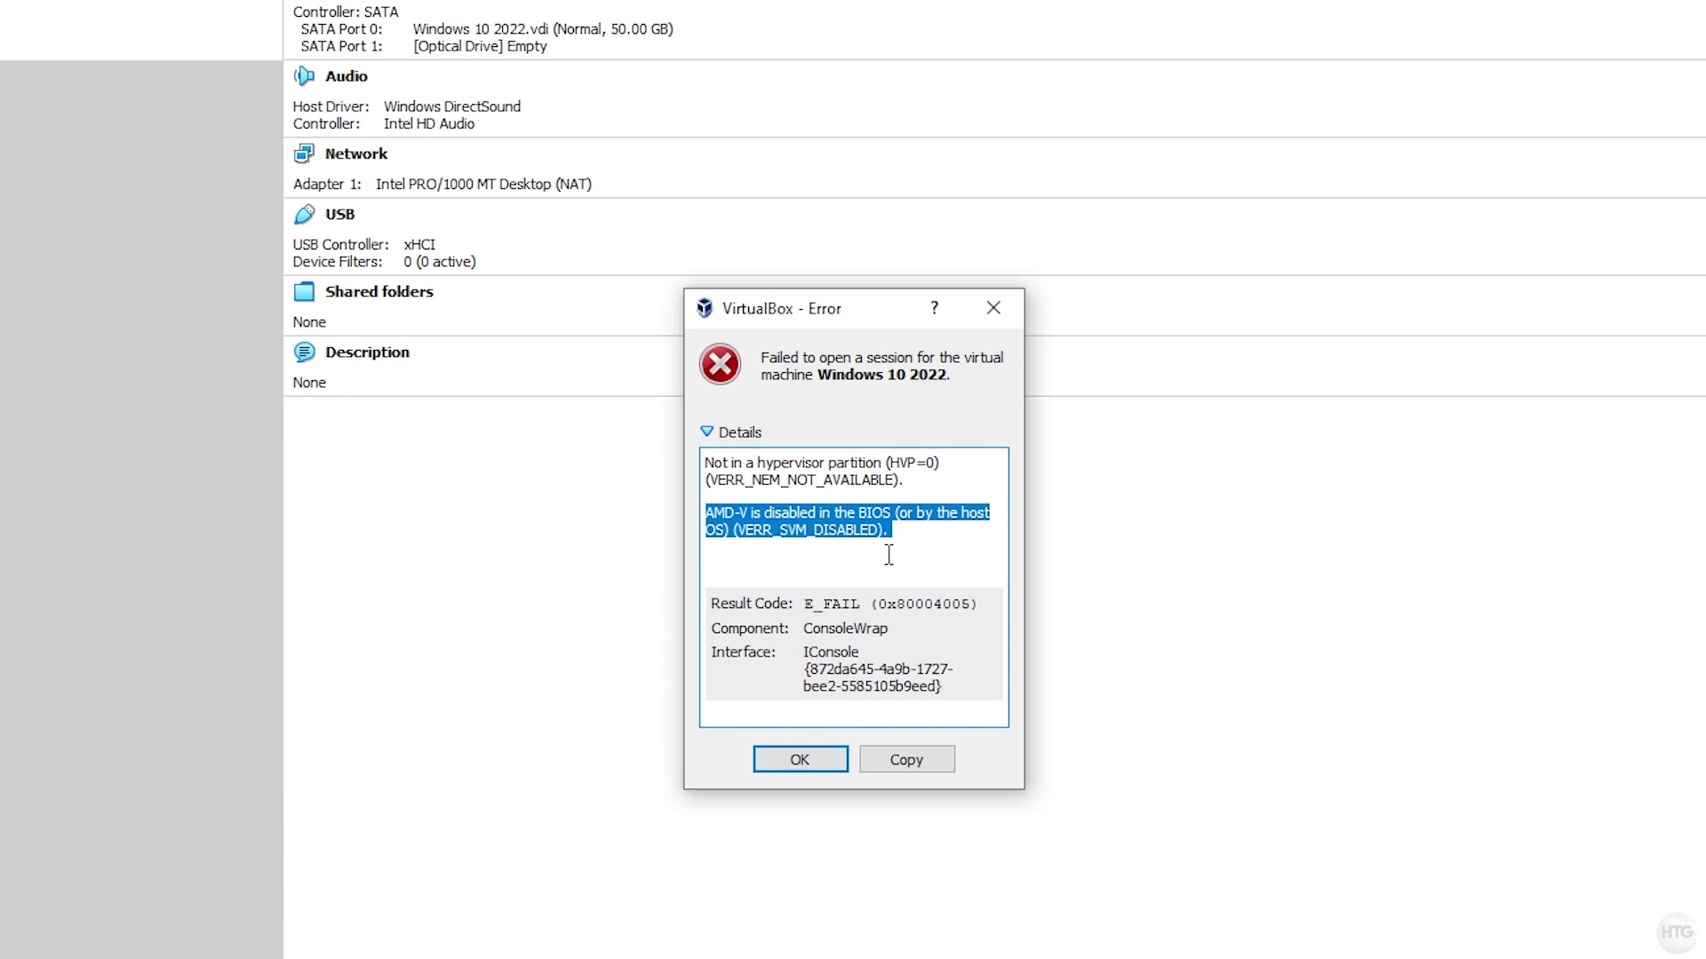
- Dismiss the AMD-V error dialog and minimize VirtualBox Manager to the desktop
left_click(850, 537)
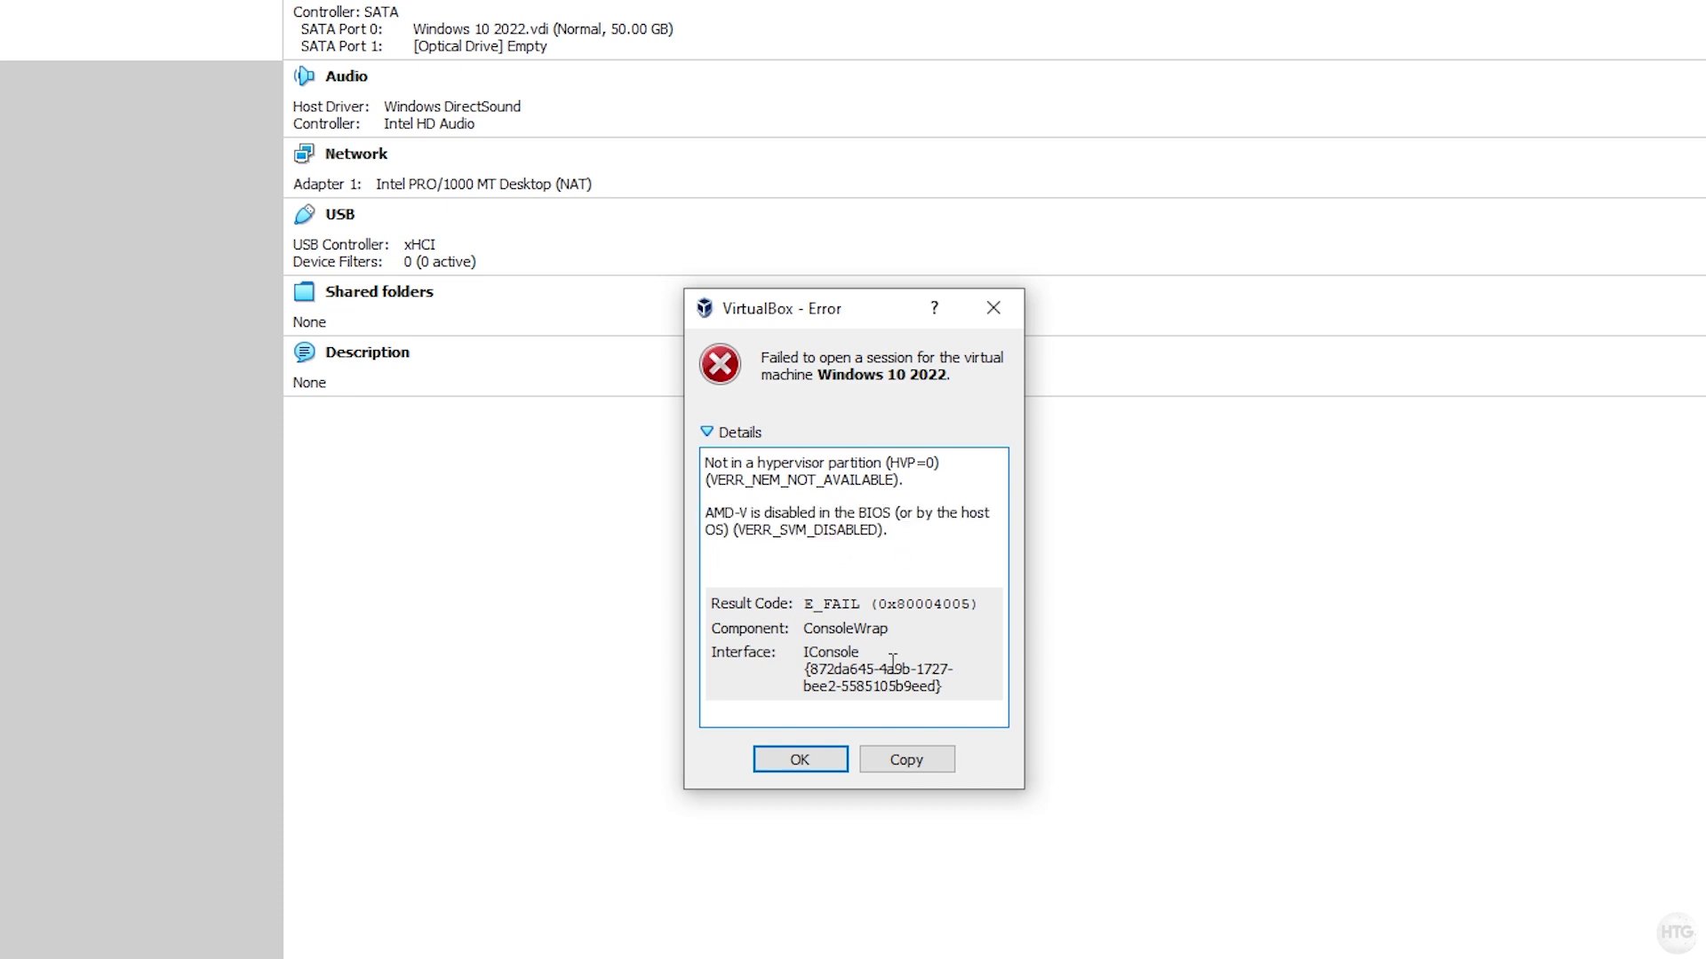
left_click(804, 758)
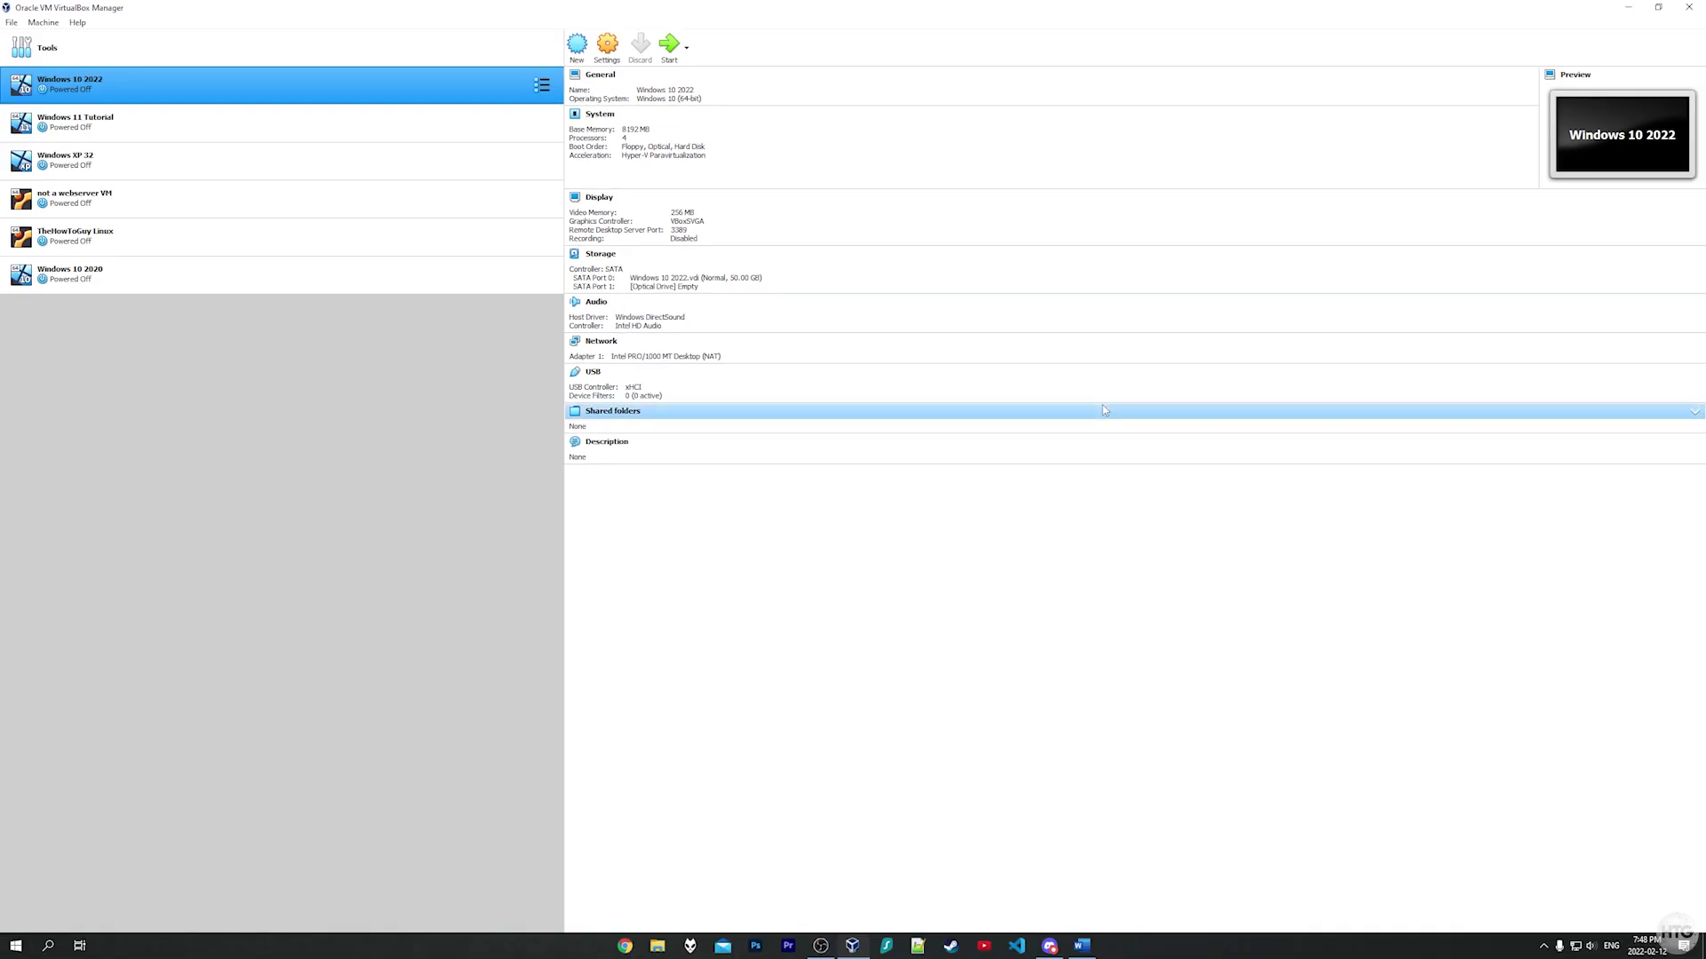
left_click(1628, 7)
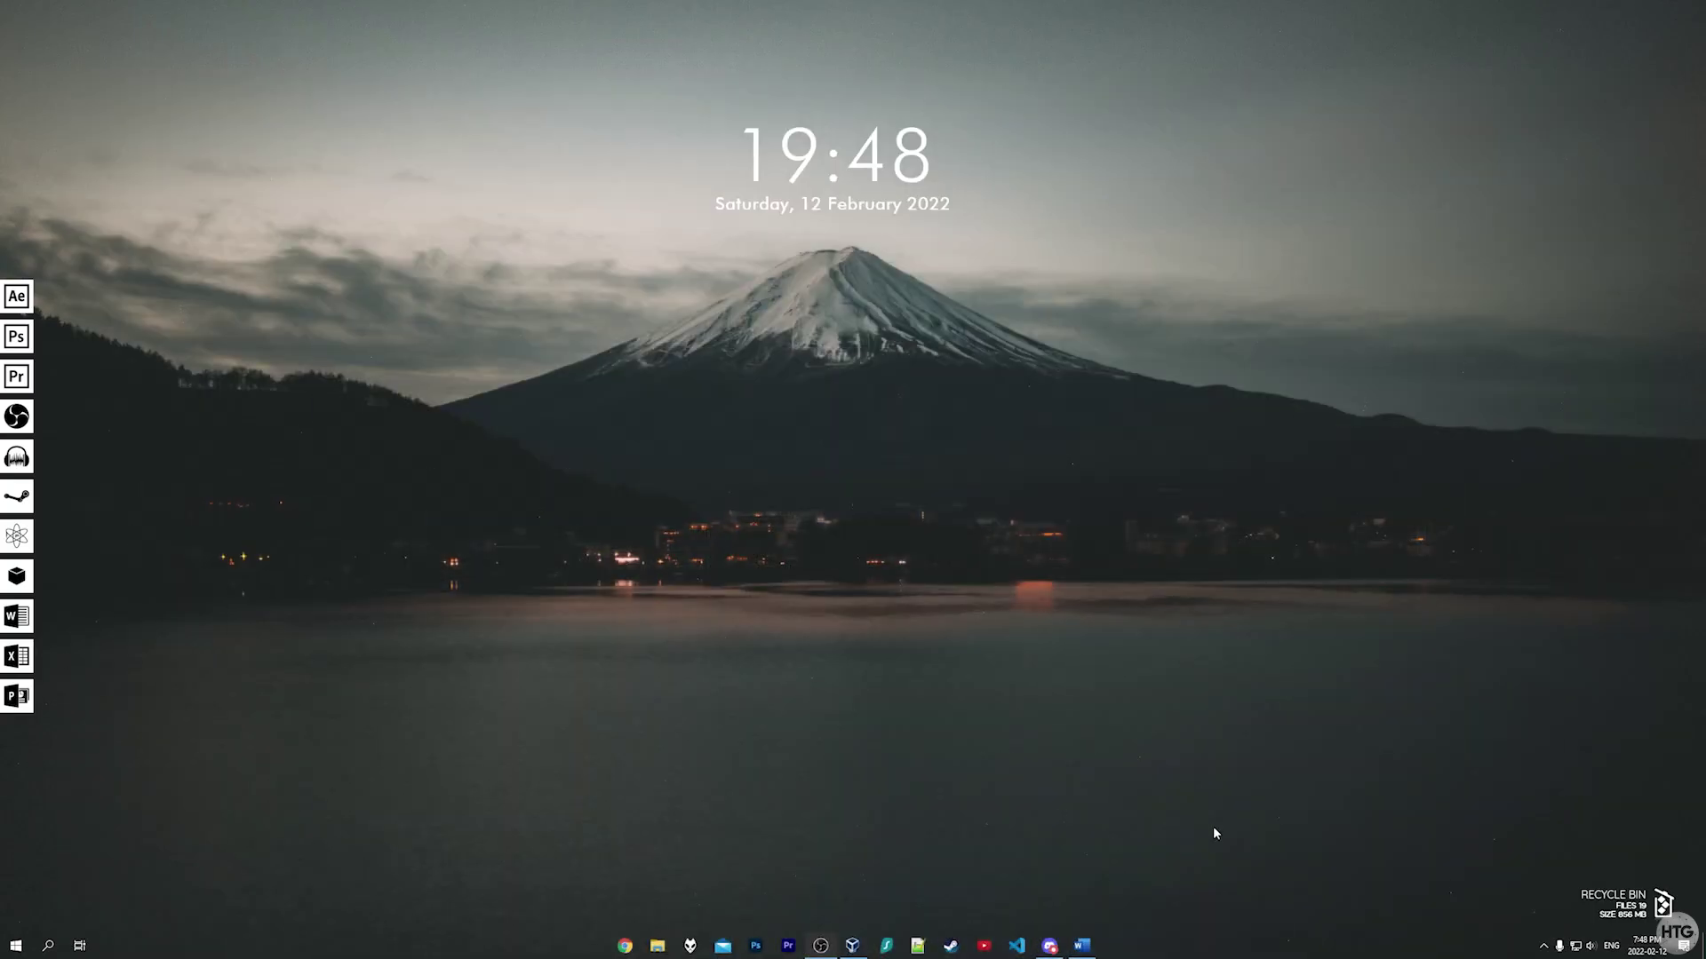
- Launch Task Manager and check the CPU Performance page, where virtualization shows Disabled
key("super")
type("task manager")
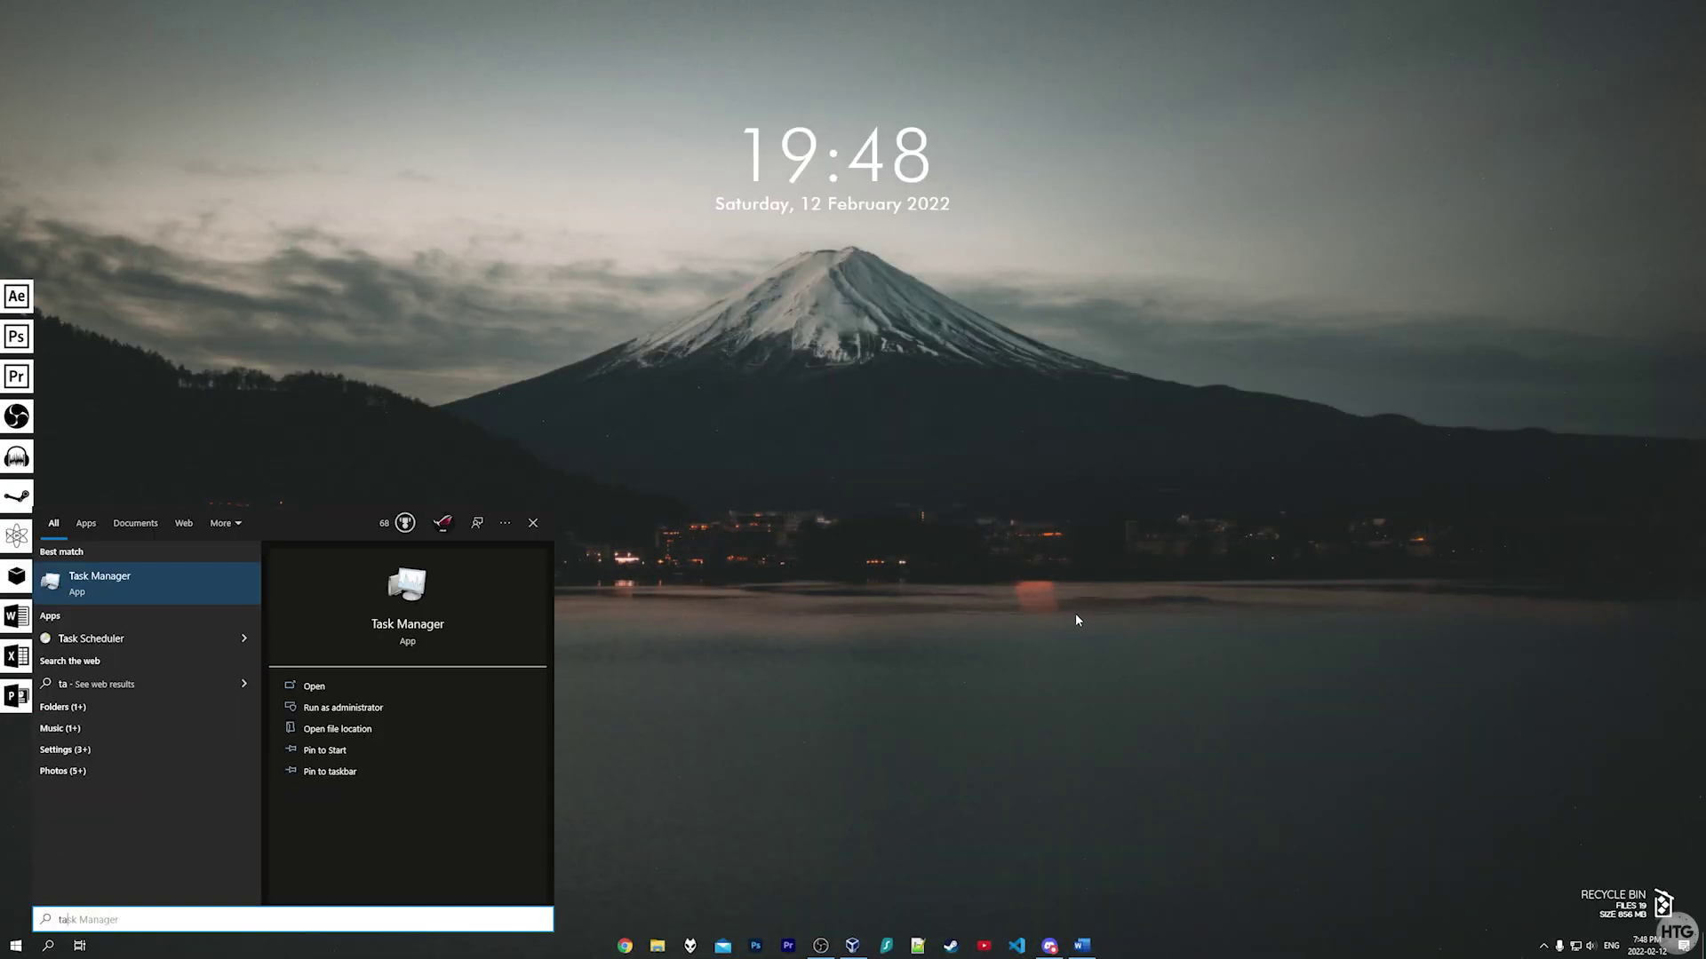
key("Return")
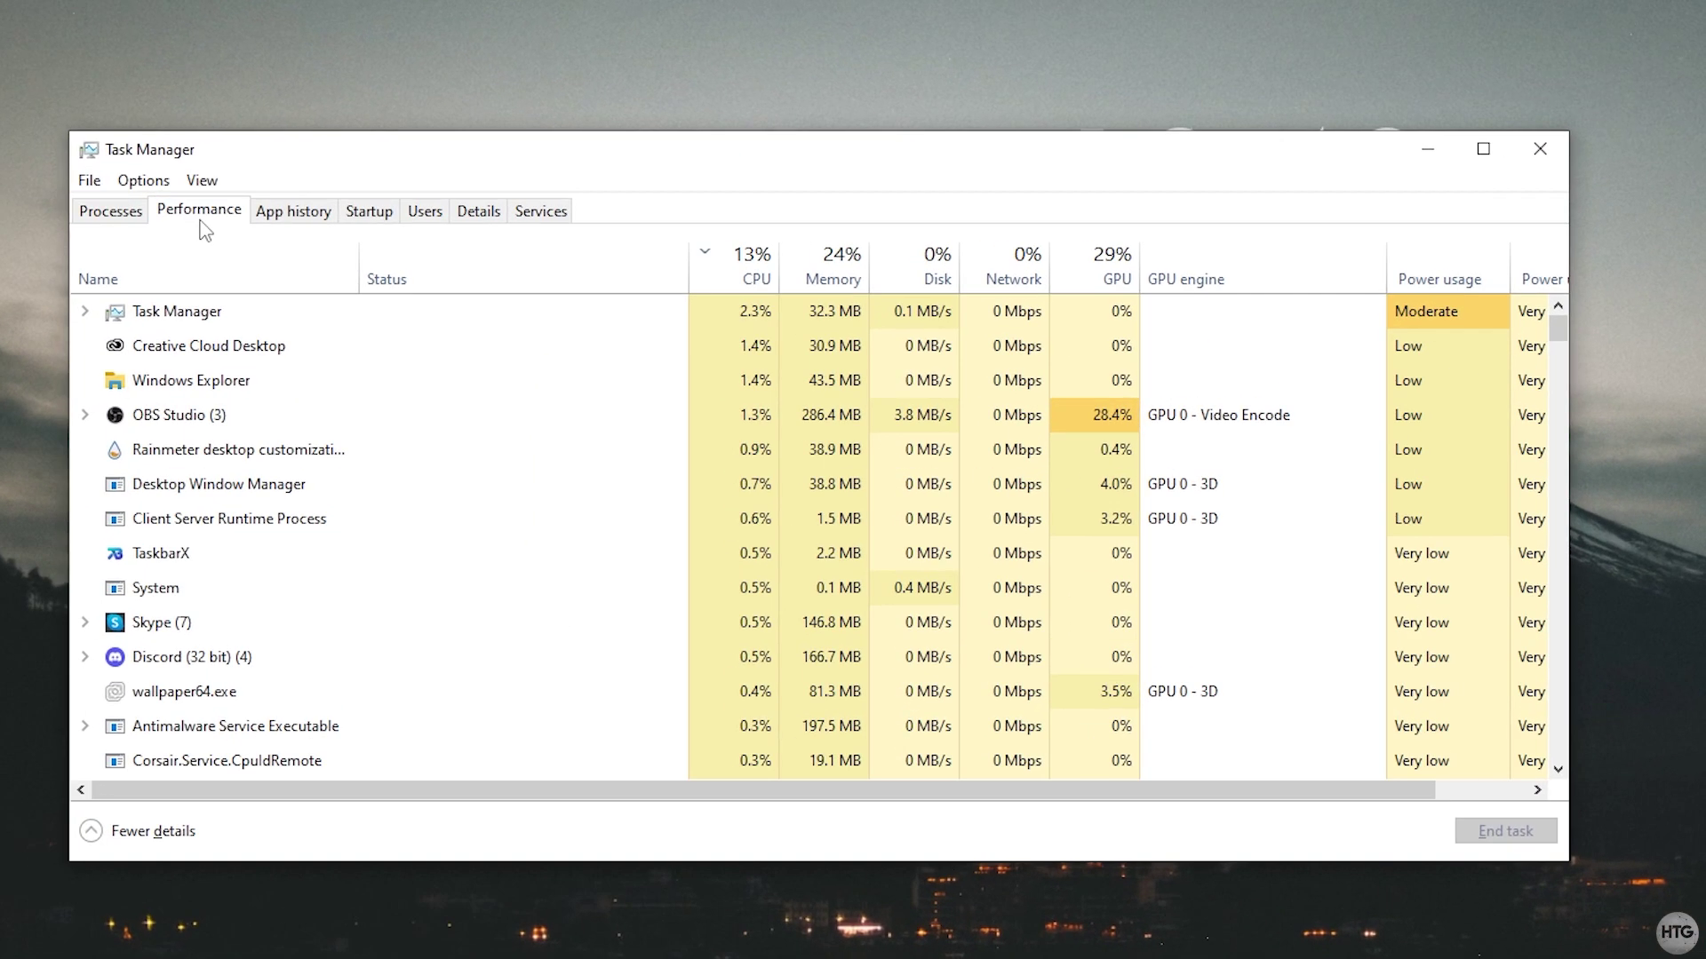
left_click(201, 222)
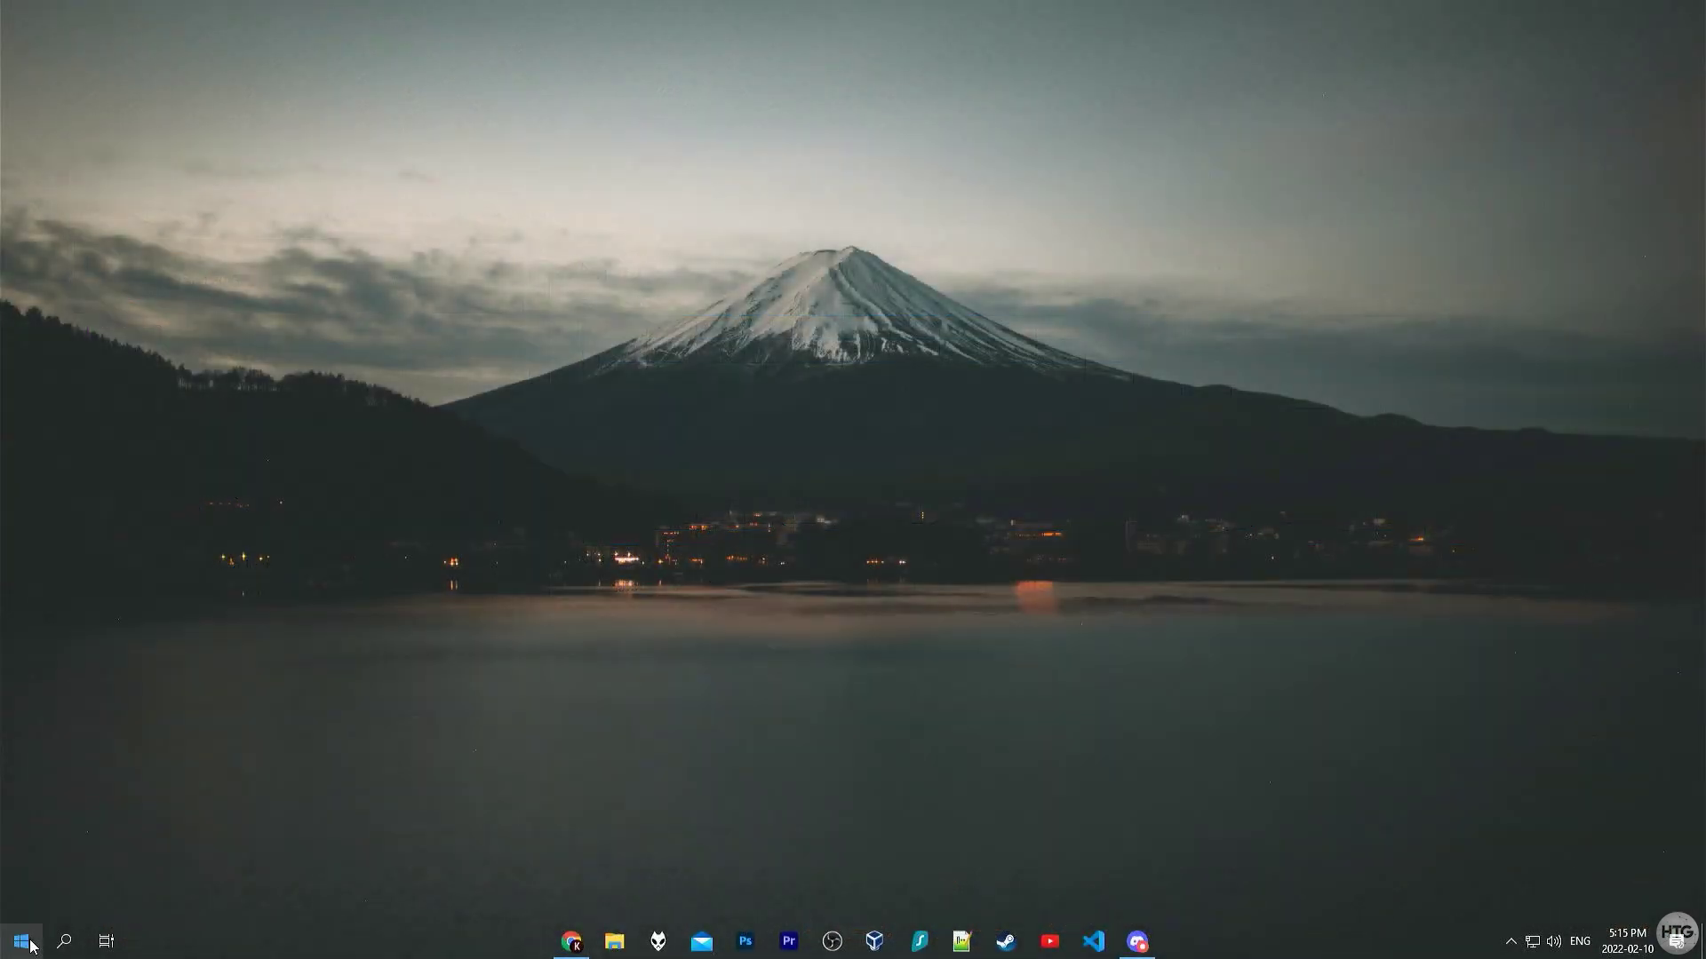
left_click(22, 942)
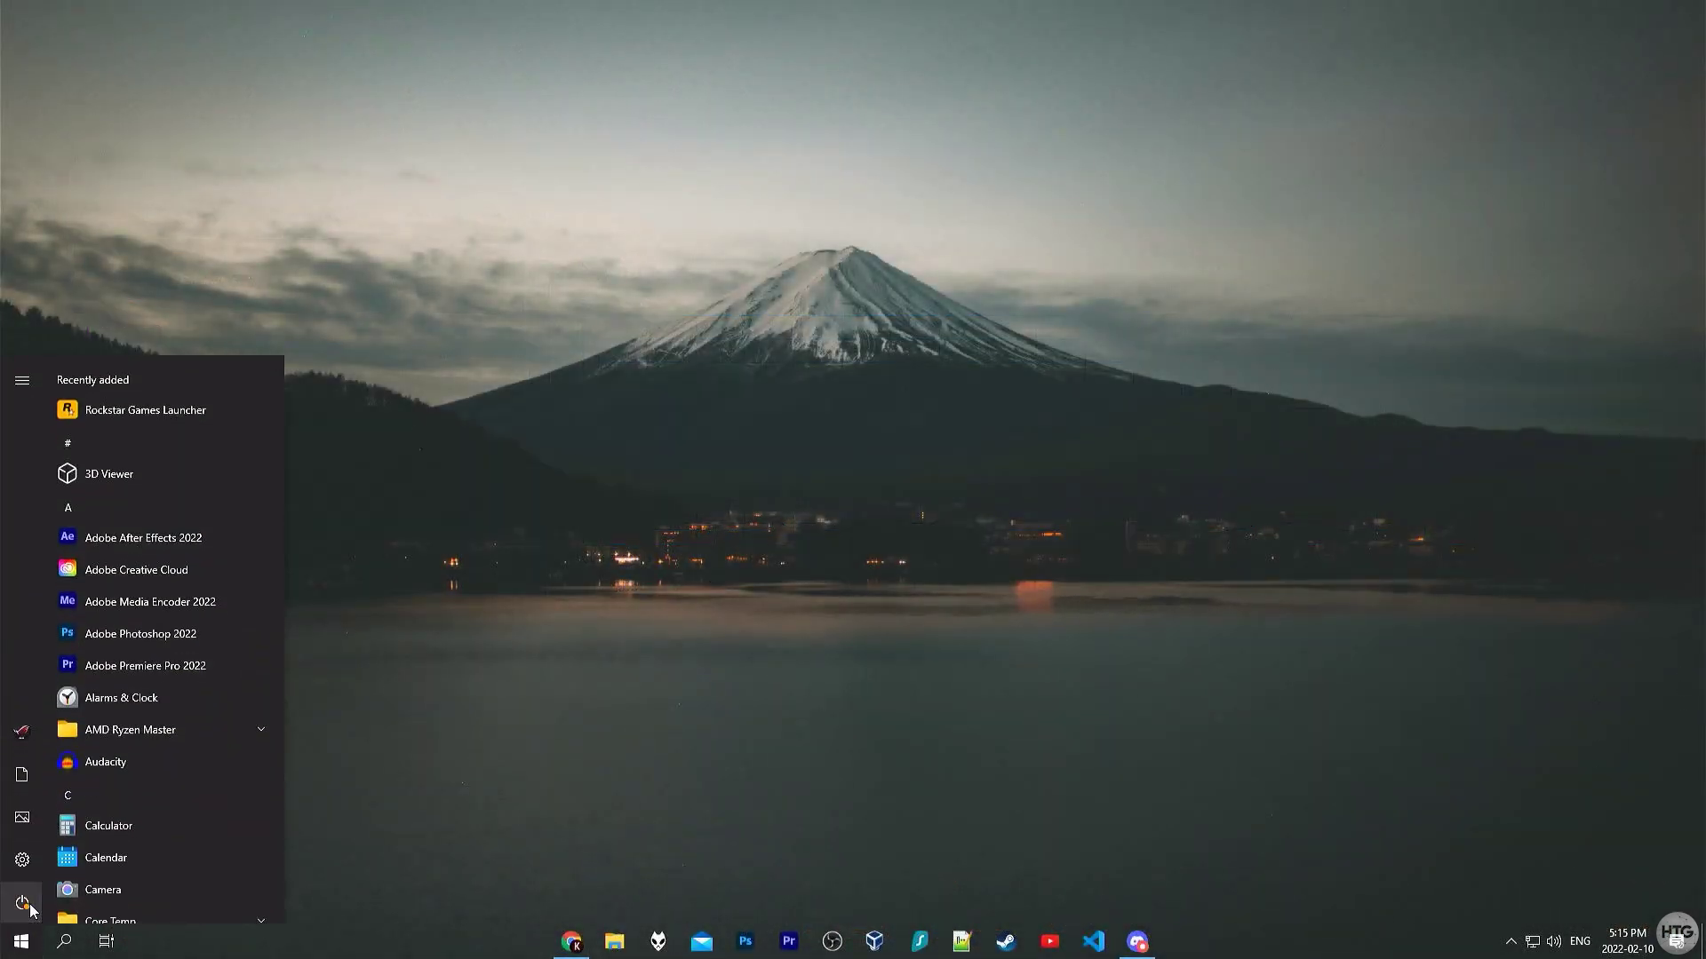
- Restart Windows from the Start power menu, choosing Restart anyway despite open apps
left_click(23, 902)
left_click(48, 860)
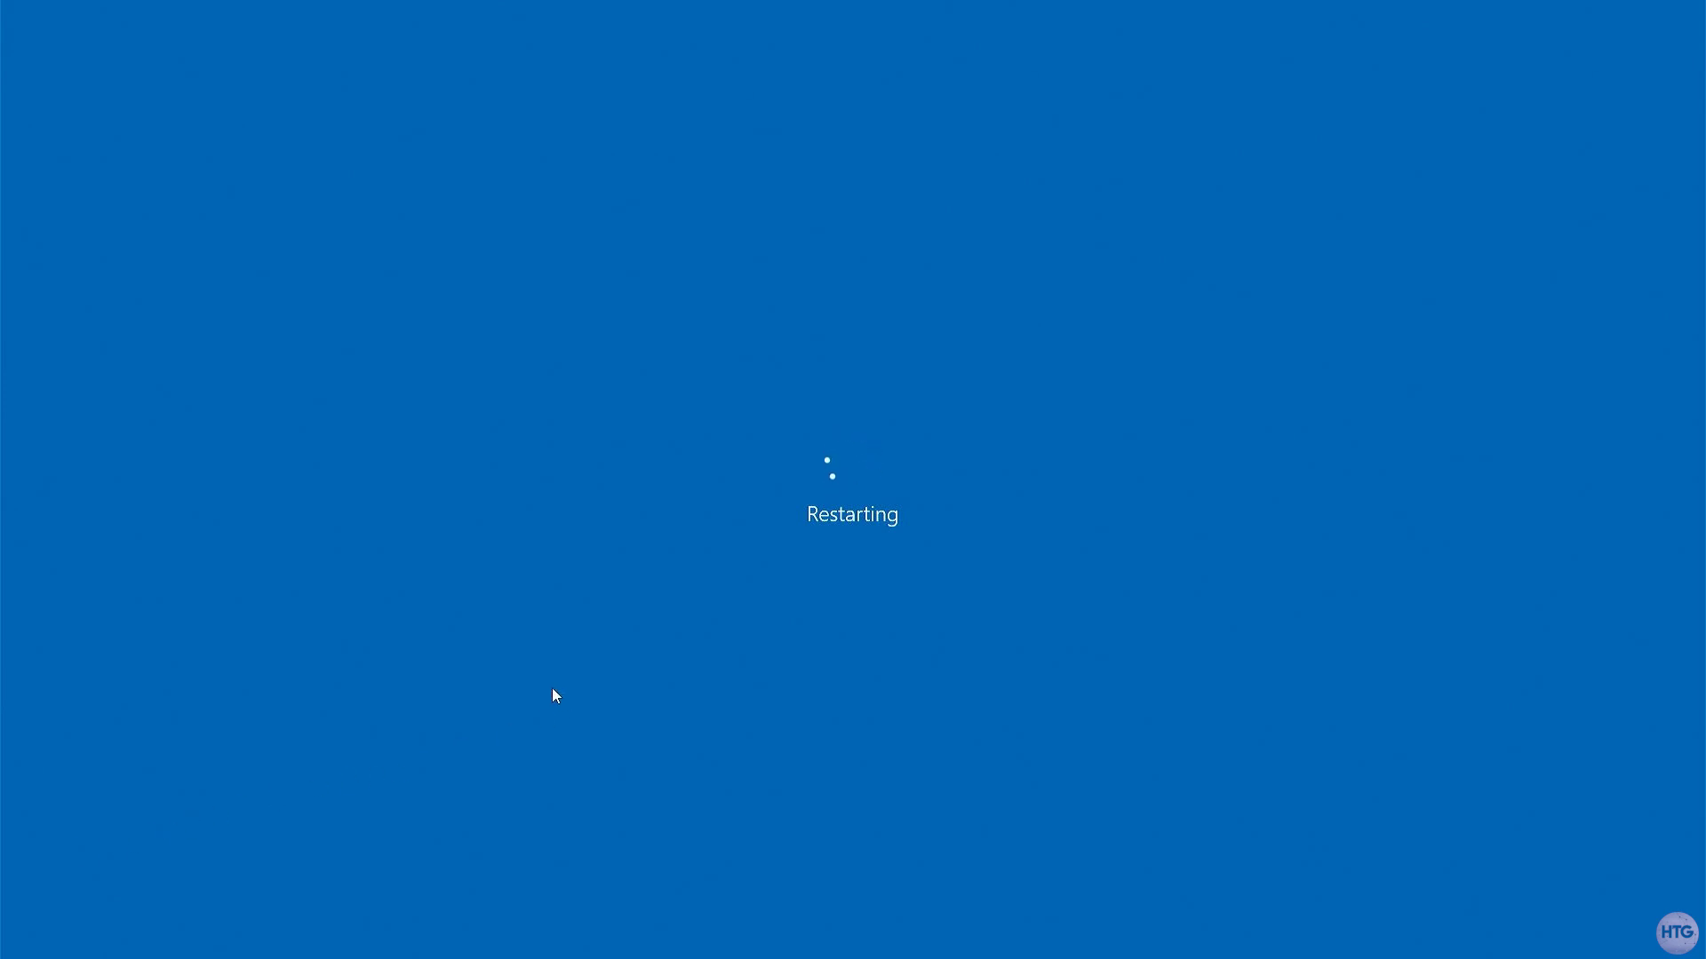
left_click(632, 662)
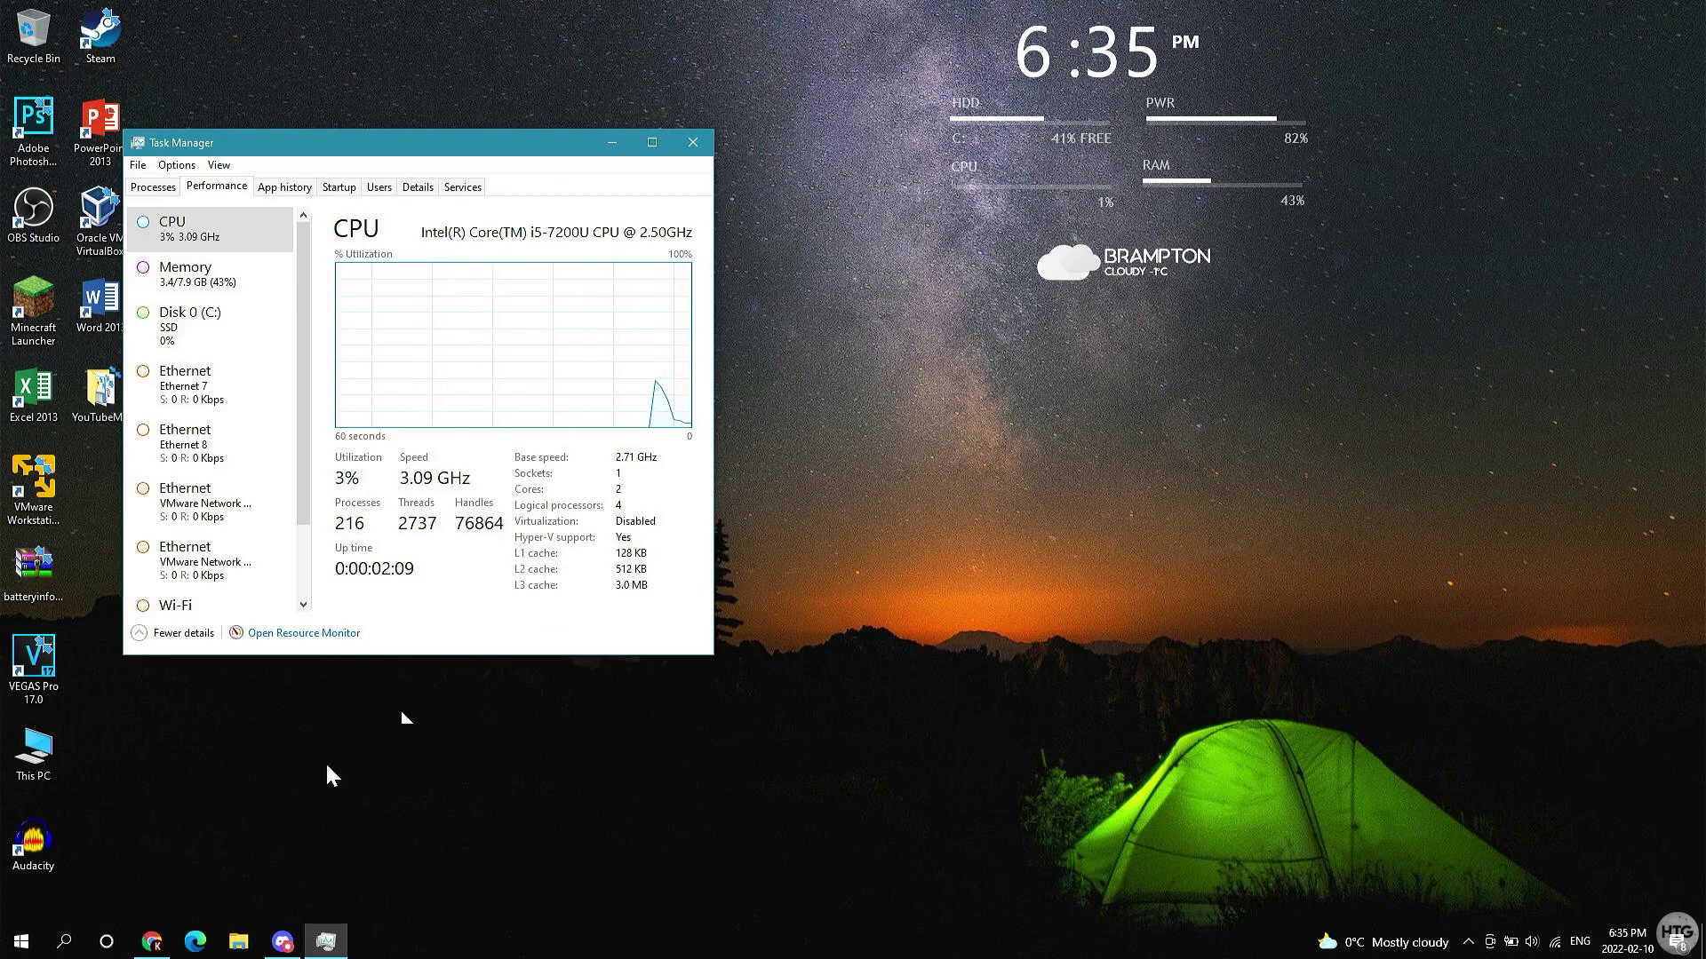
- Reboot via Troubleshoot > Advanced options > UEFI Firmware Settings into the BIOS setup utility
left_click(19, 942)
left_click(22, 903)
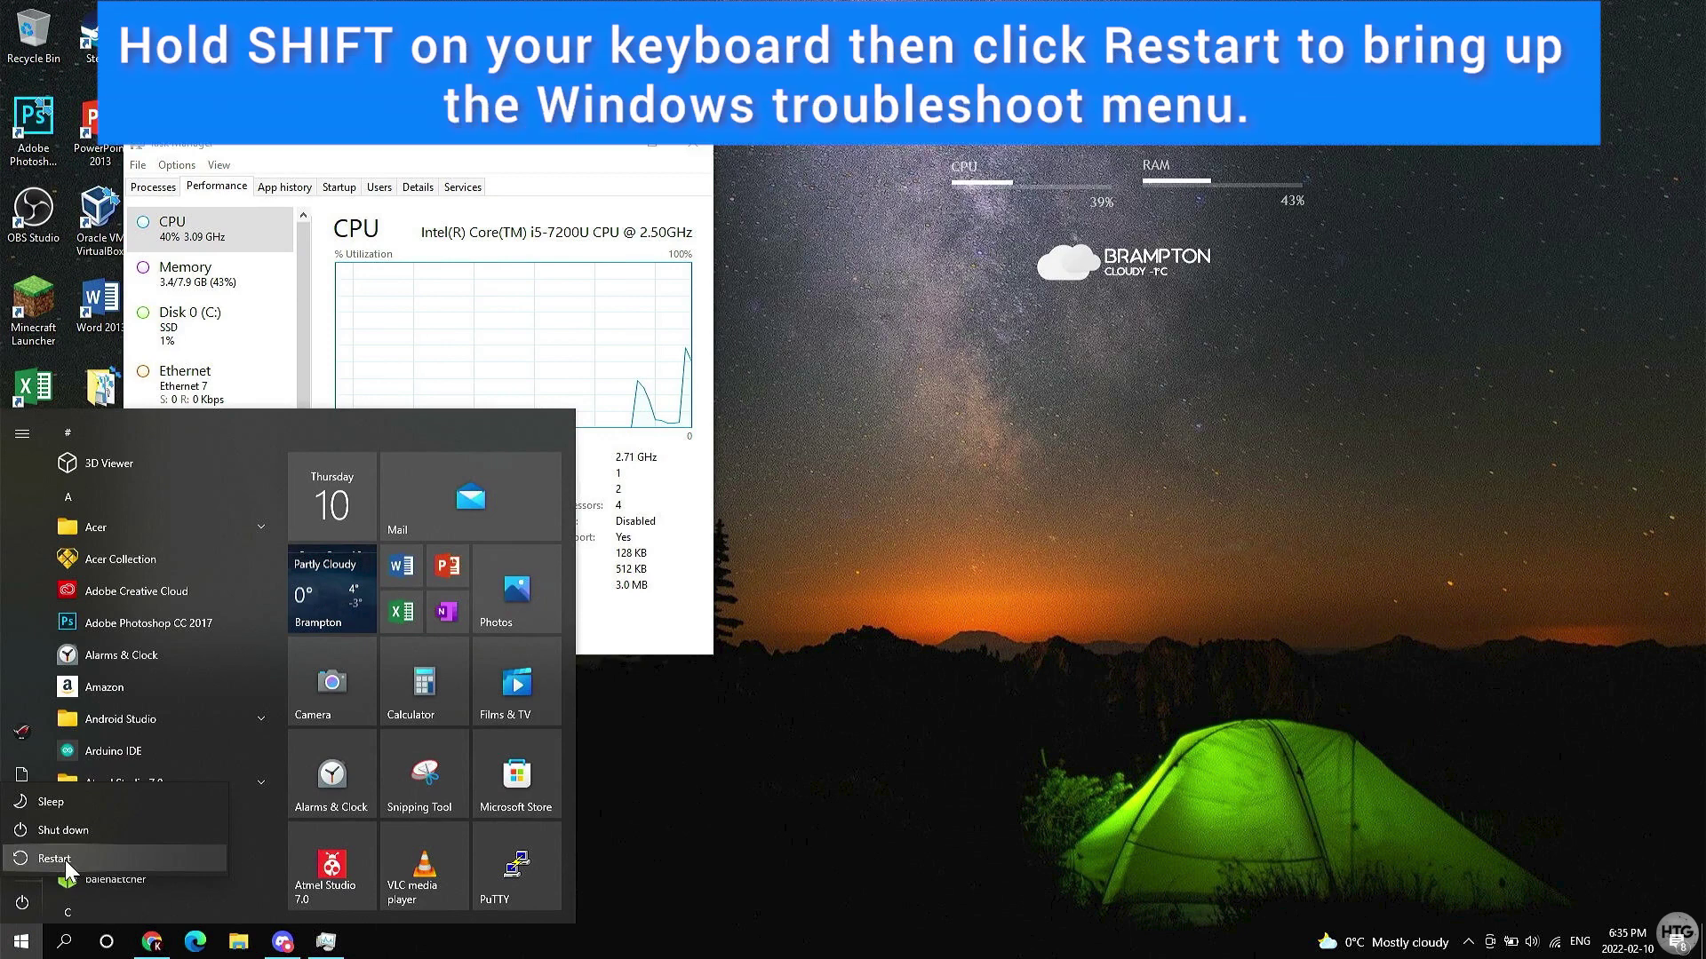
left_click(66, 860, "shift")
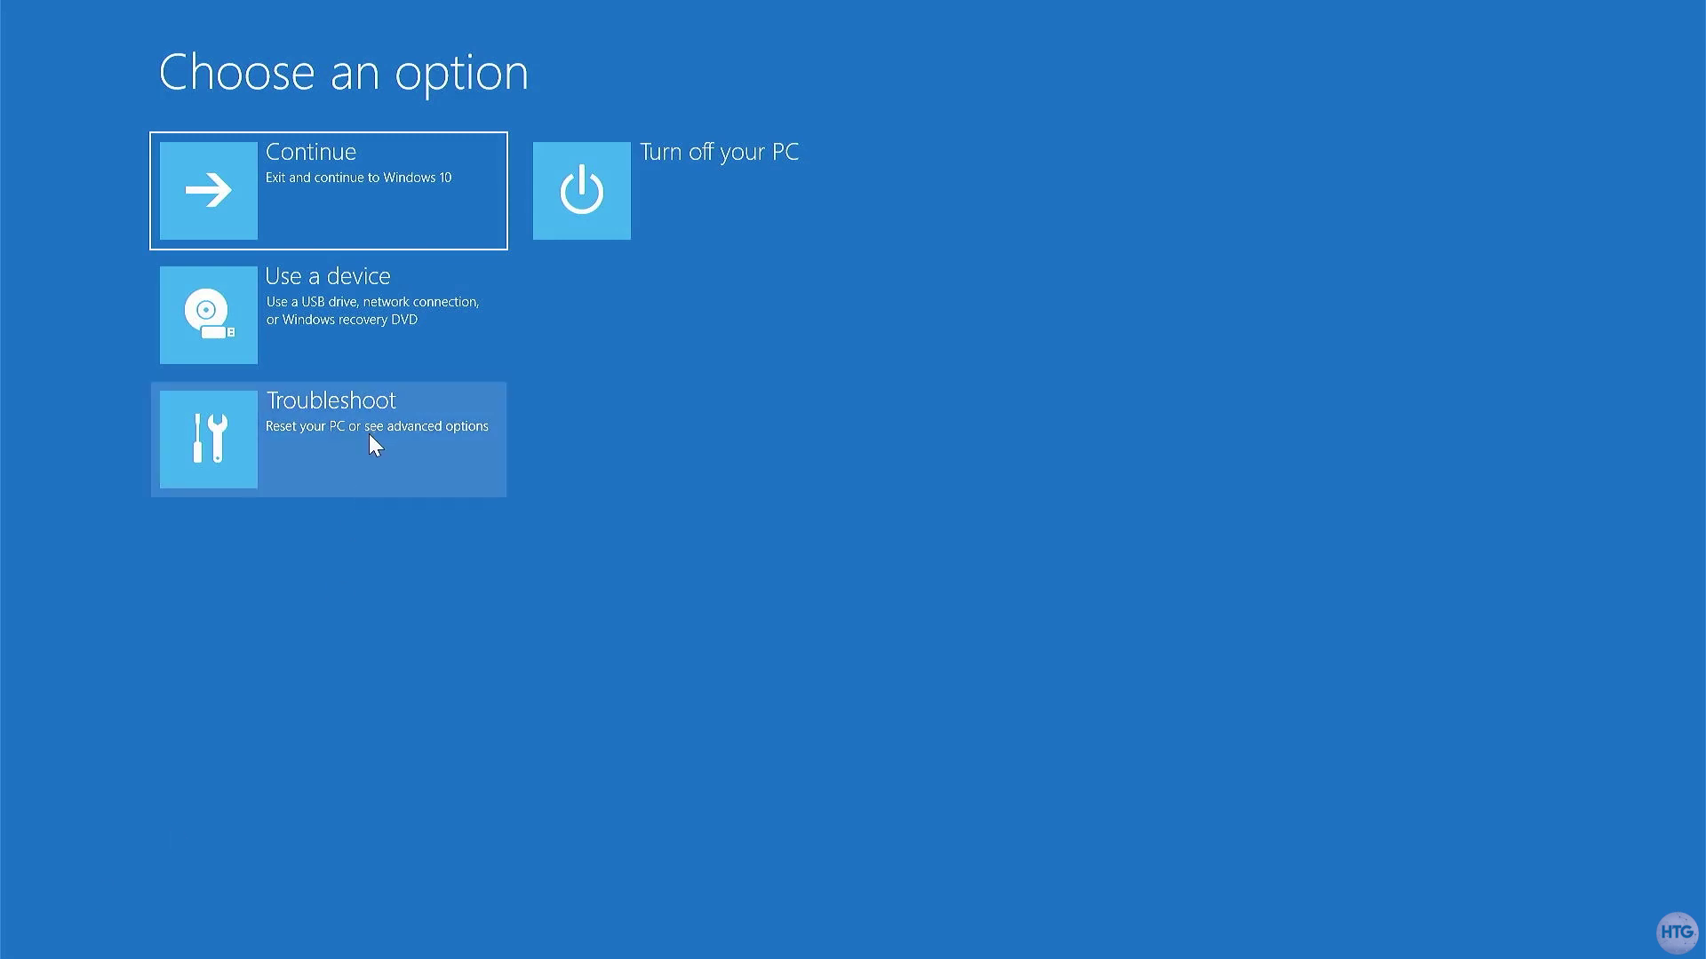
left_click(371, 444)
left_click(397, 340)
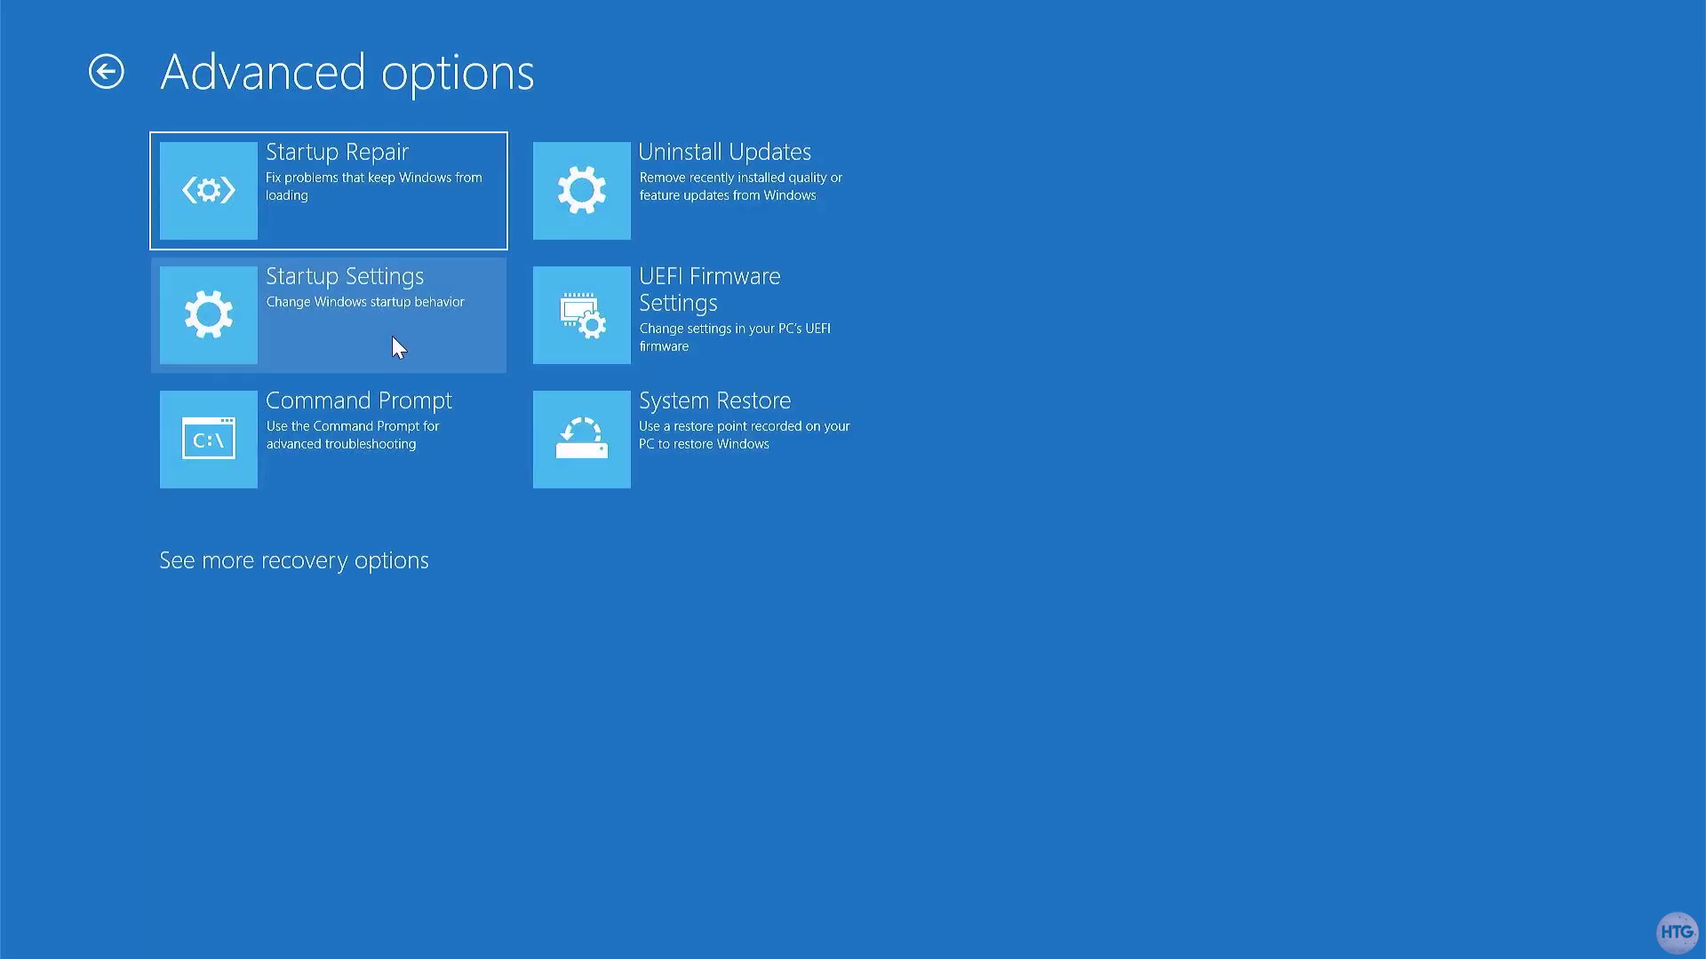
left_click(666, 307)
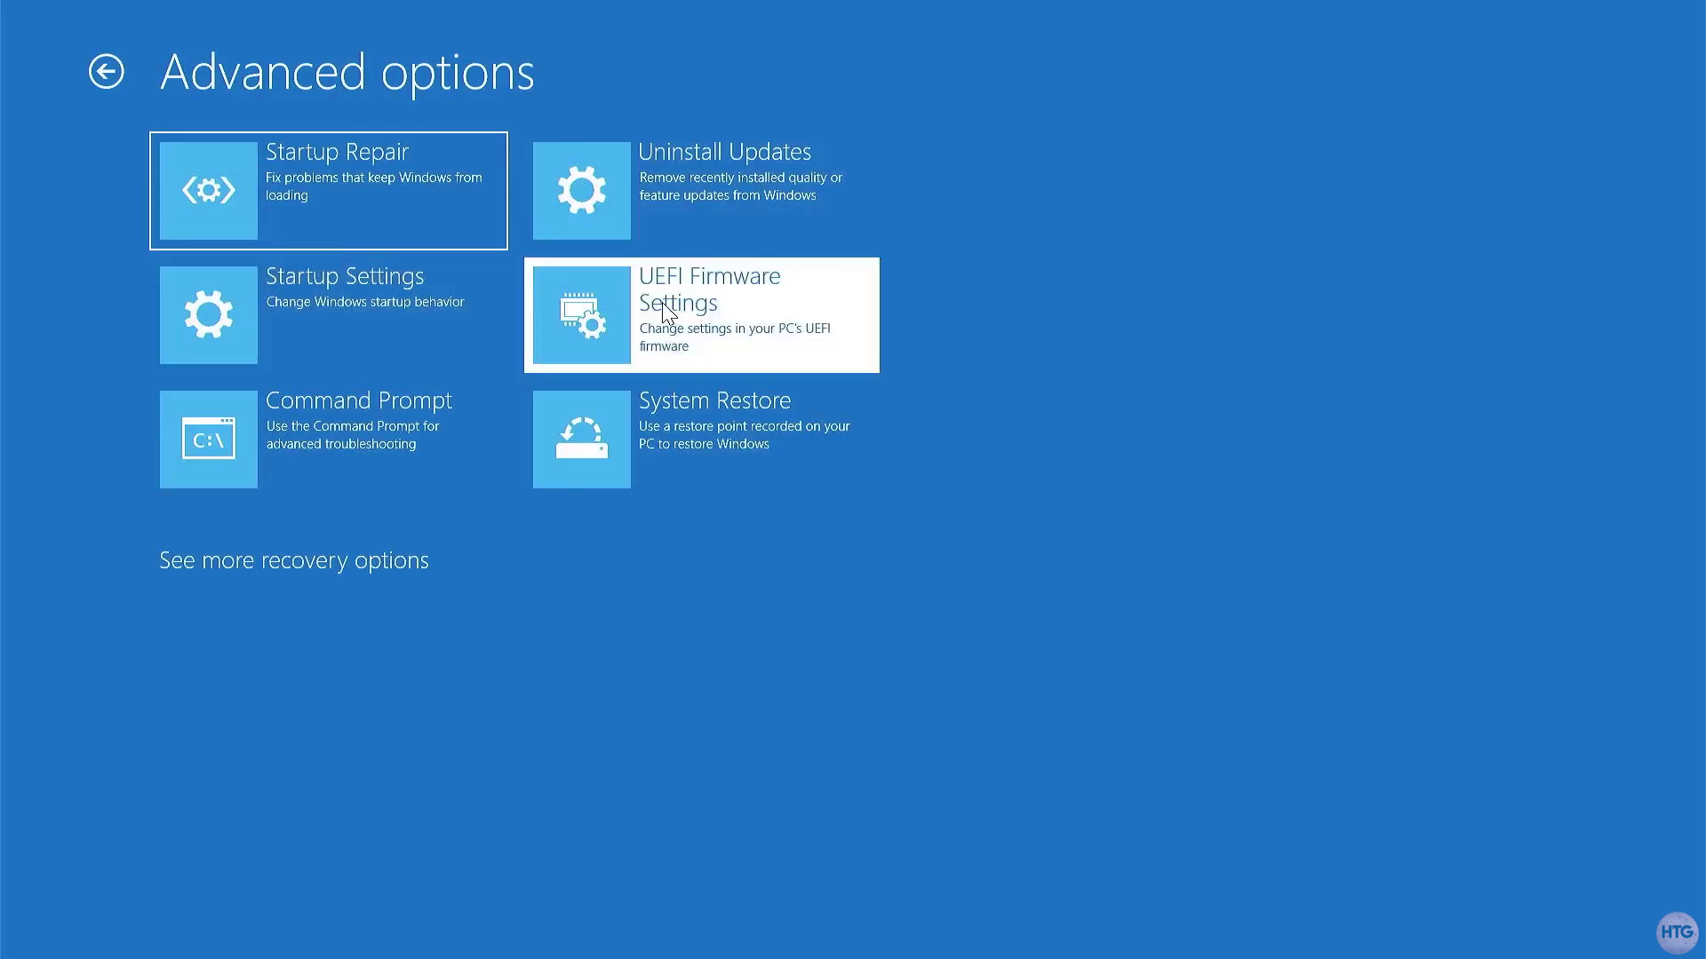
left_click(816, 216)
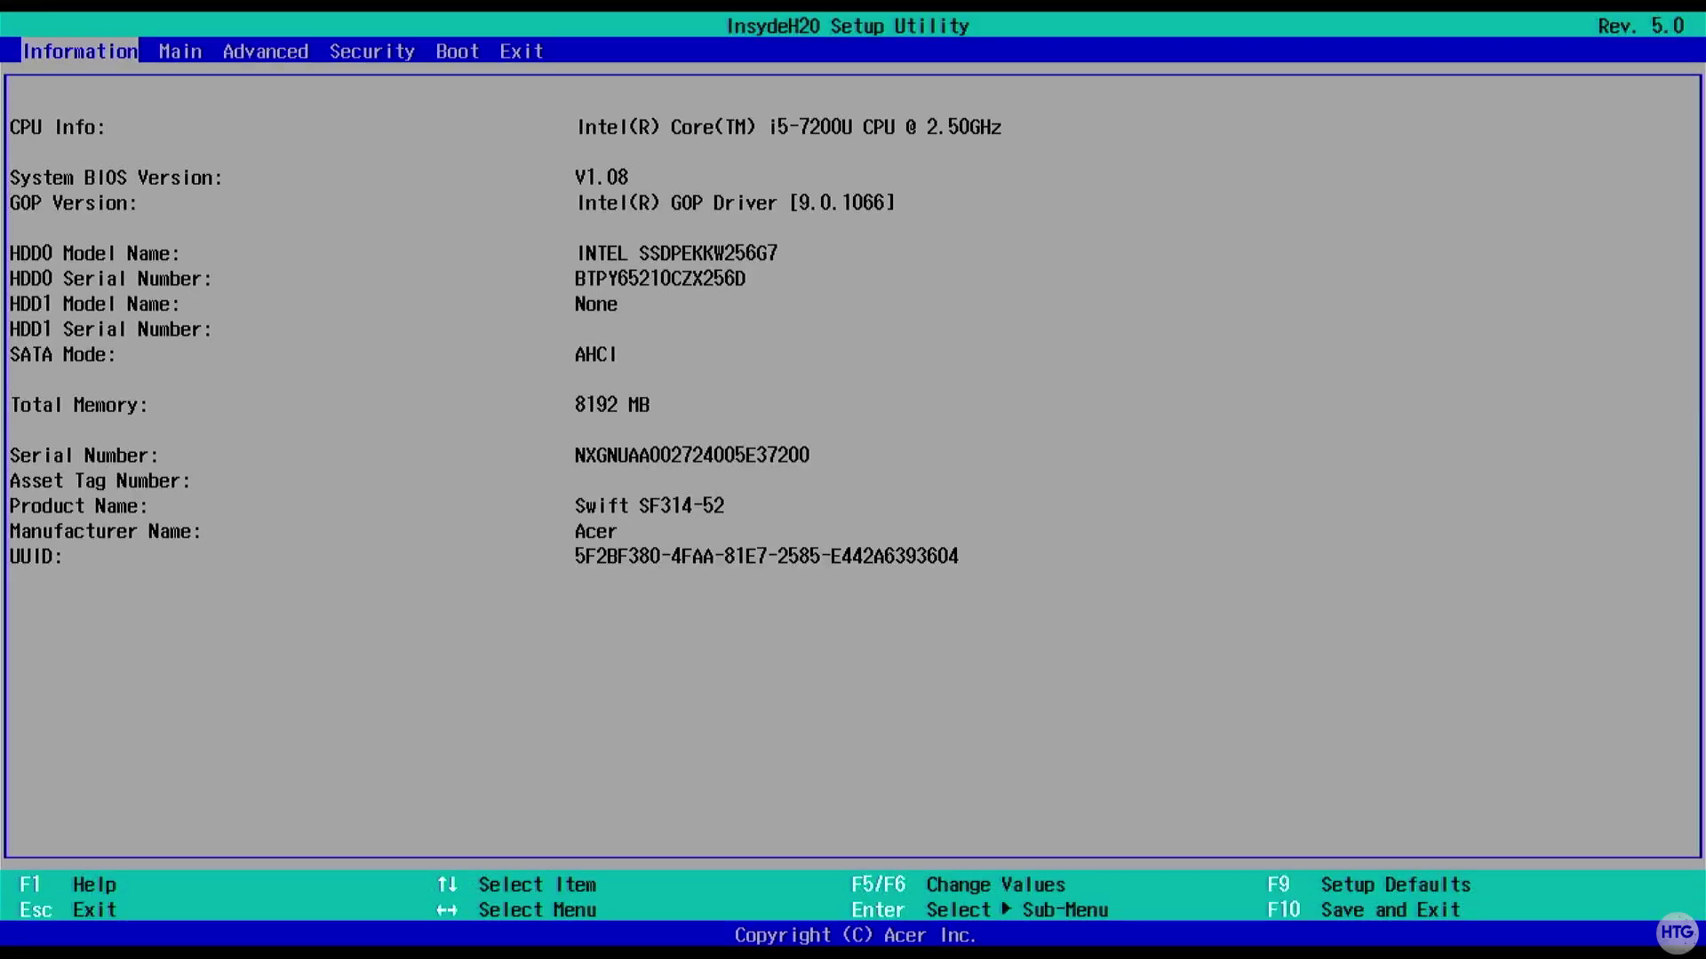
- Browse the BIOS setup pages with the arrow keys, looking for the virtualization option
key("Right")
key("Right")
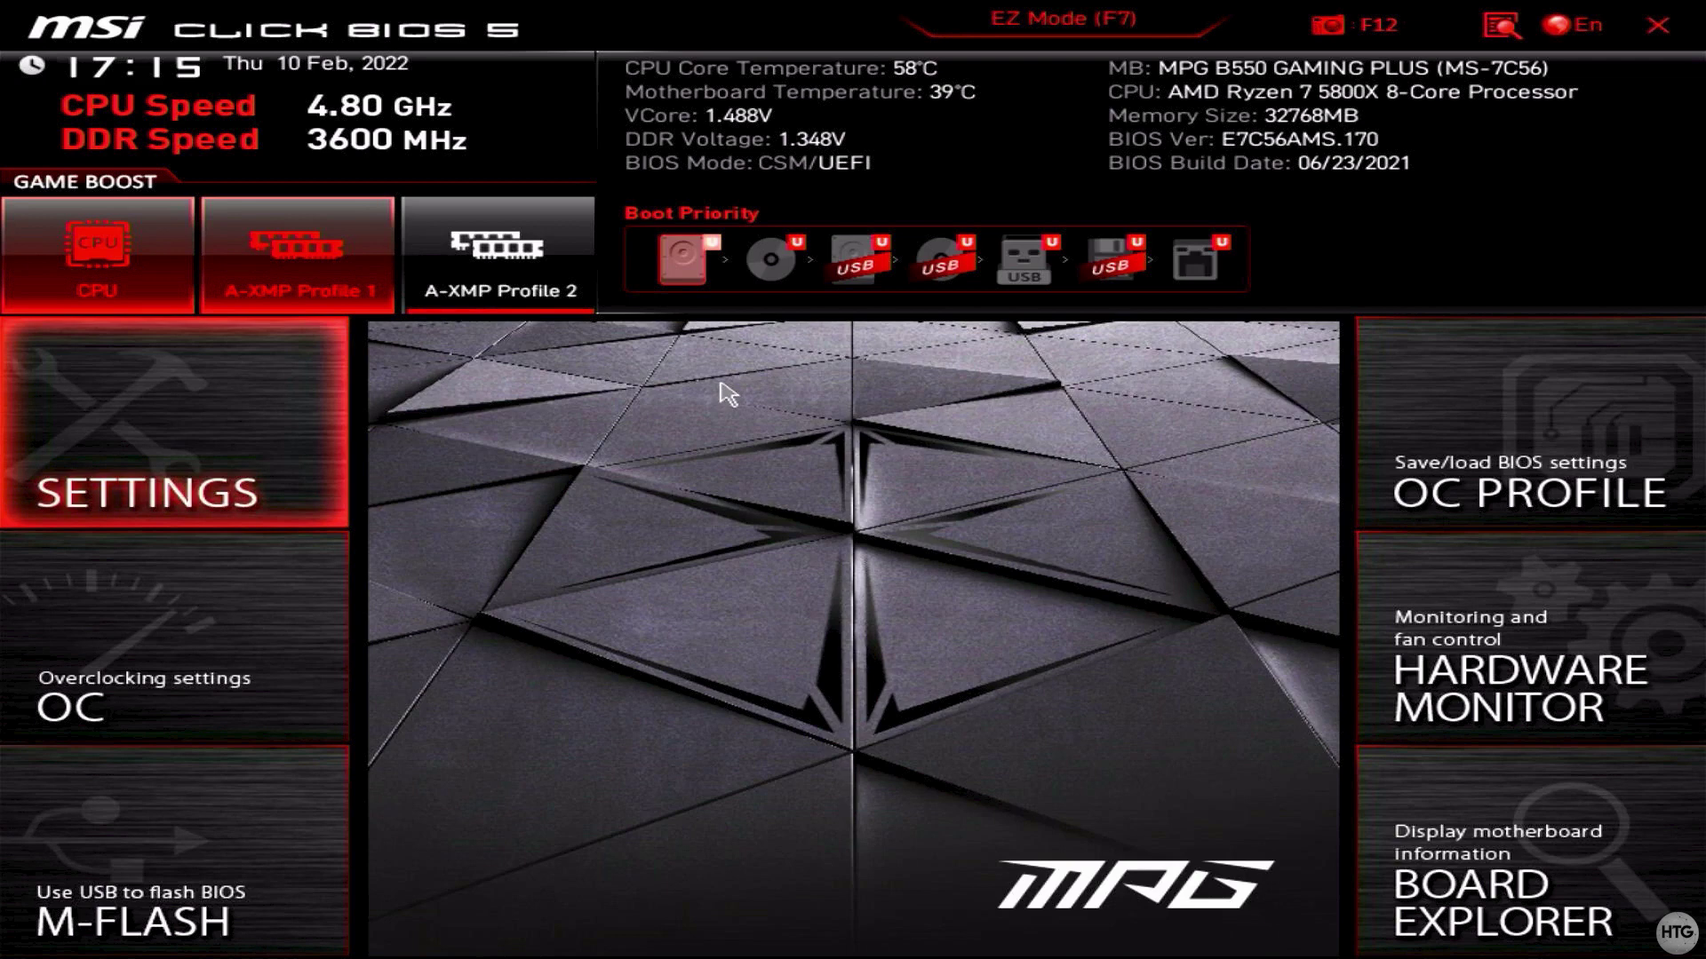
- Set SVM Mode to Enabled under OC > Advanced CPU Configuration, then save and exit
left_click(37, 613)
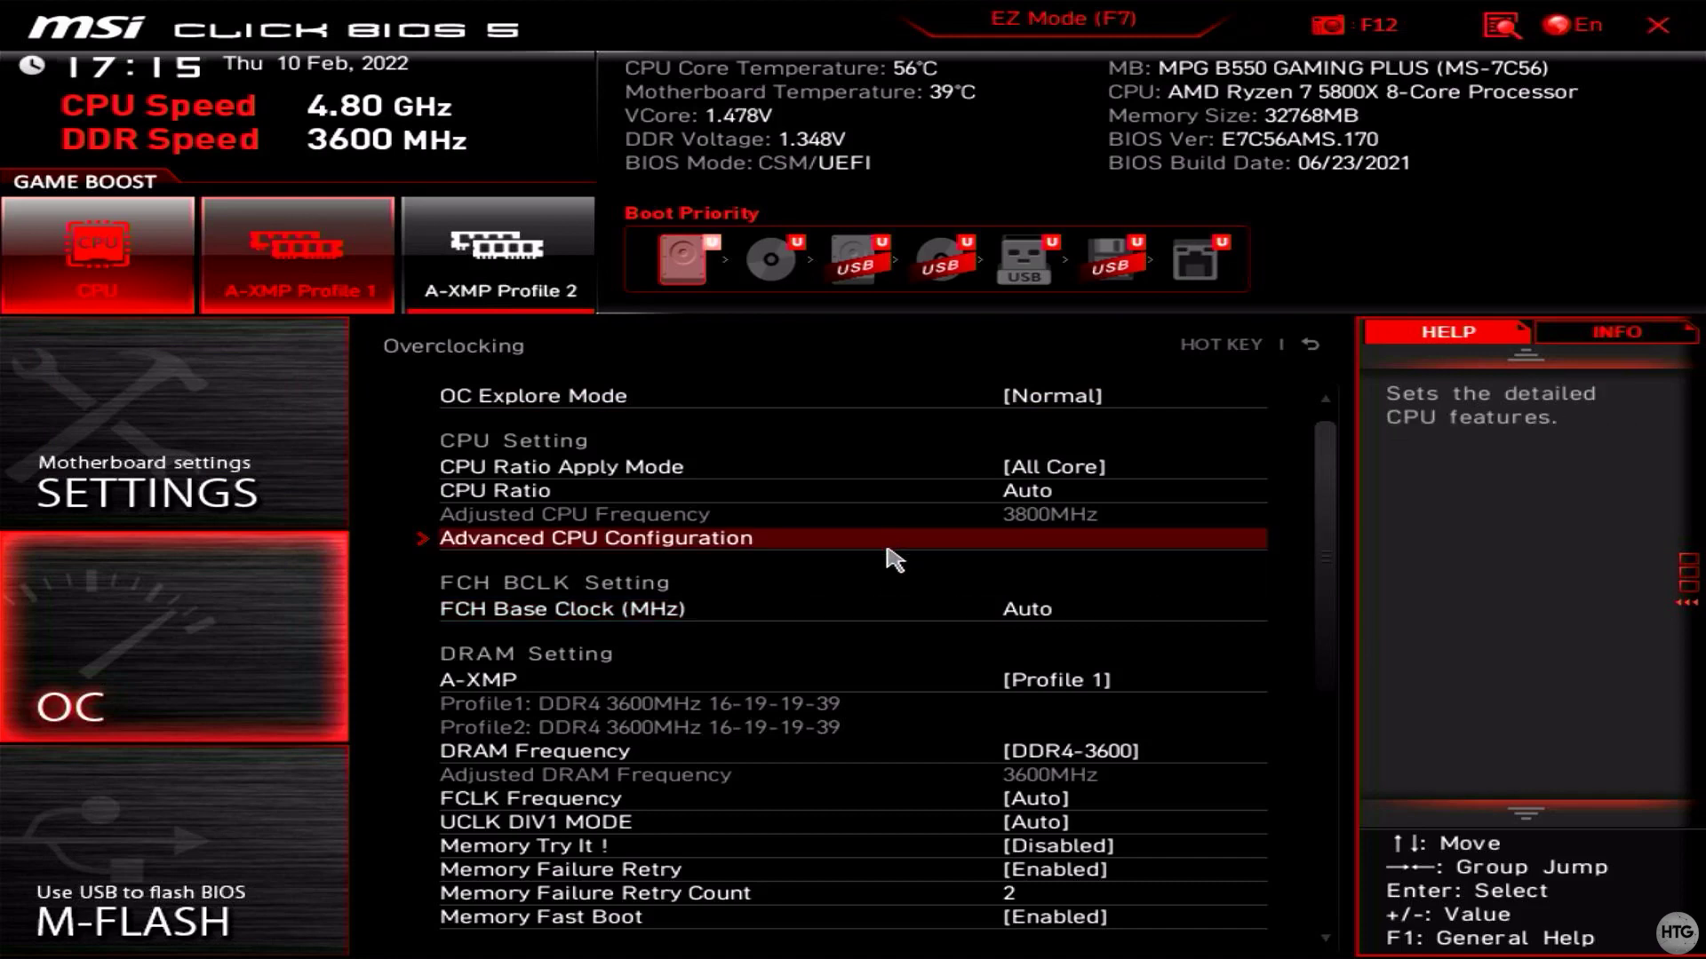
left_click(891, 540)
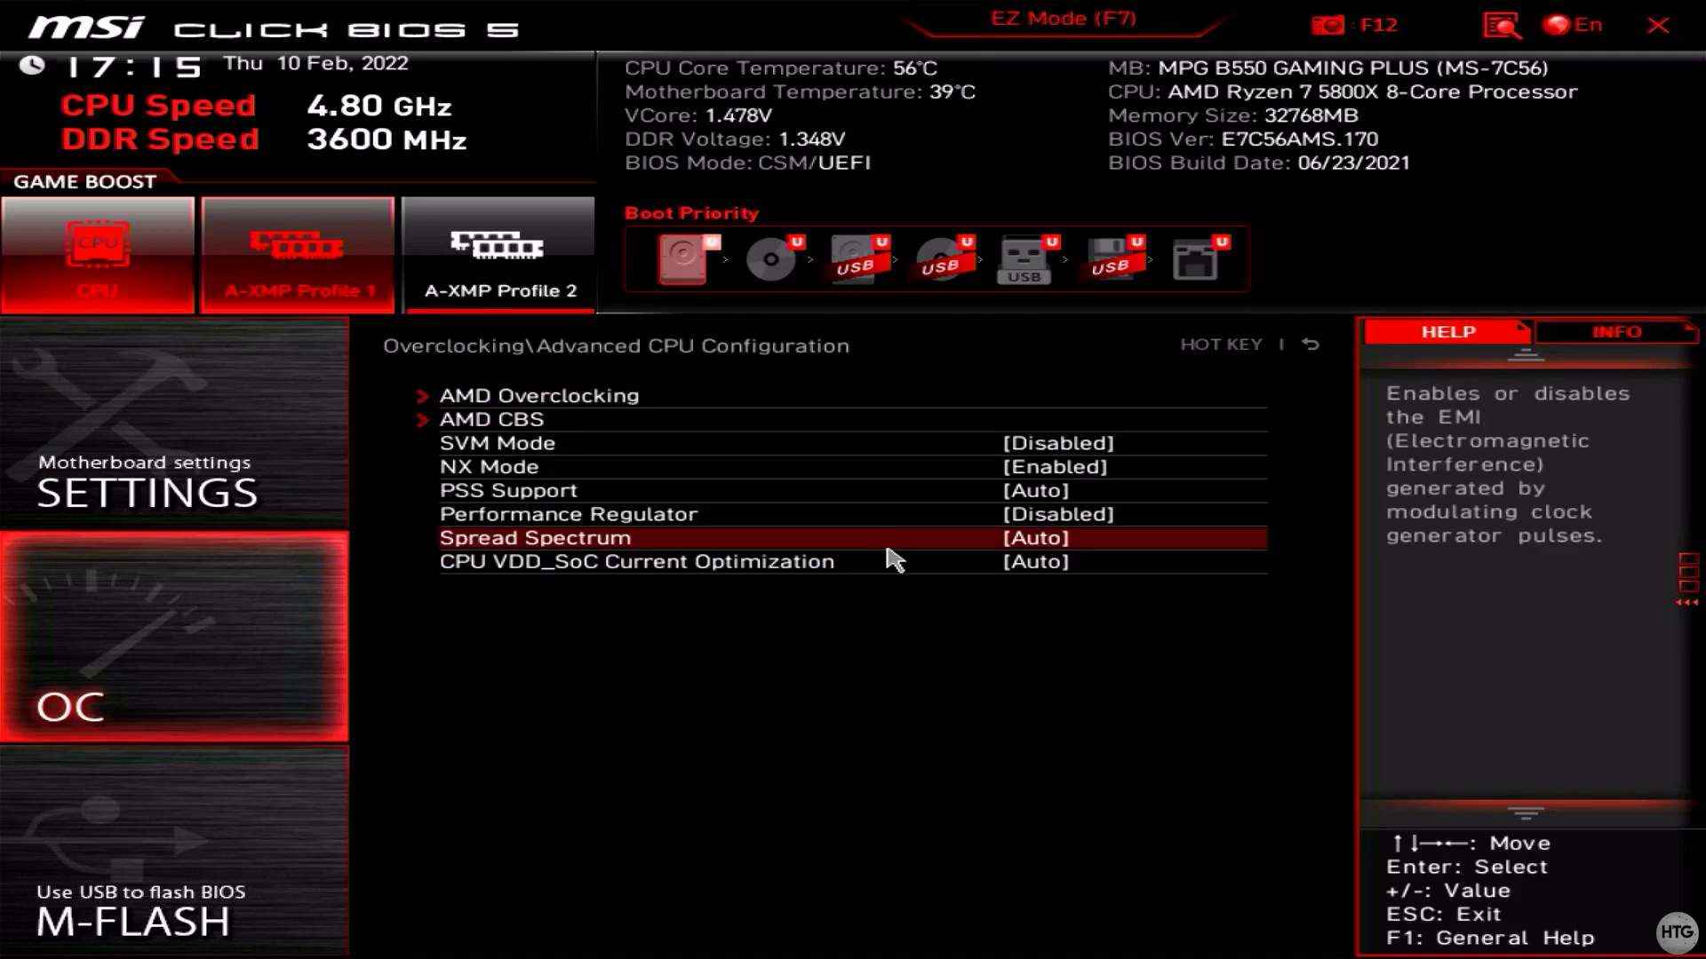
left_click(998, 455)
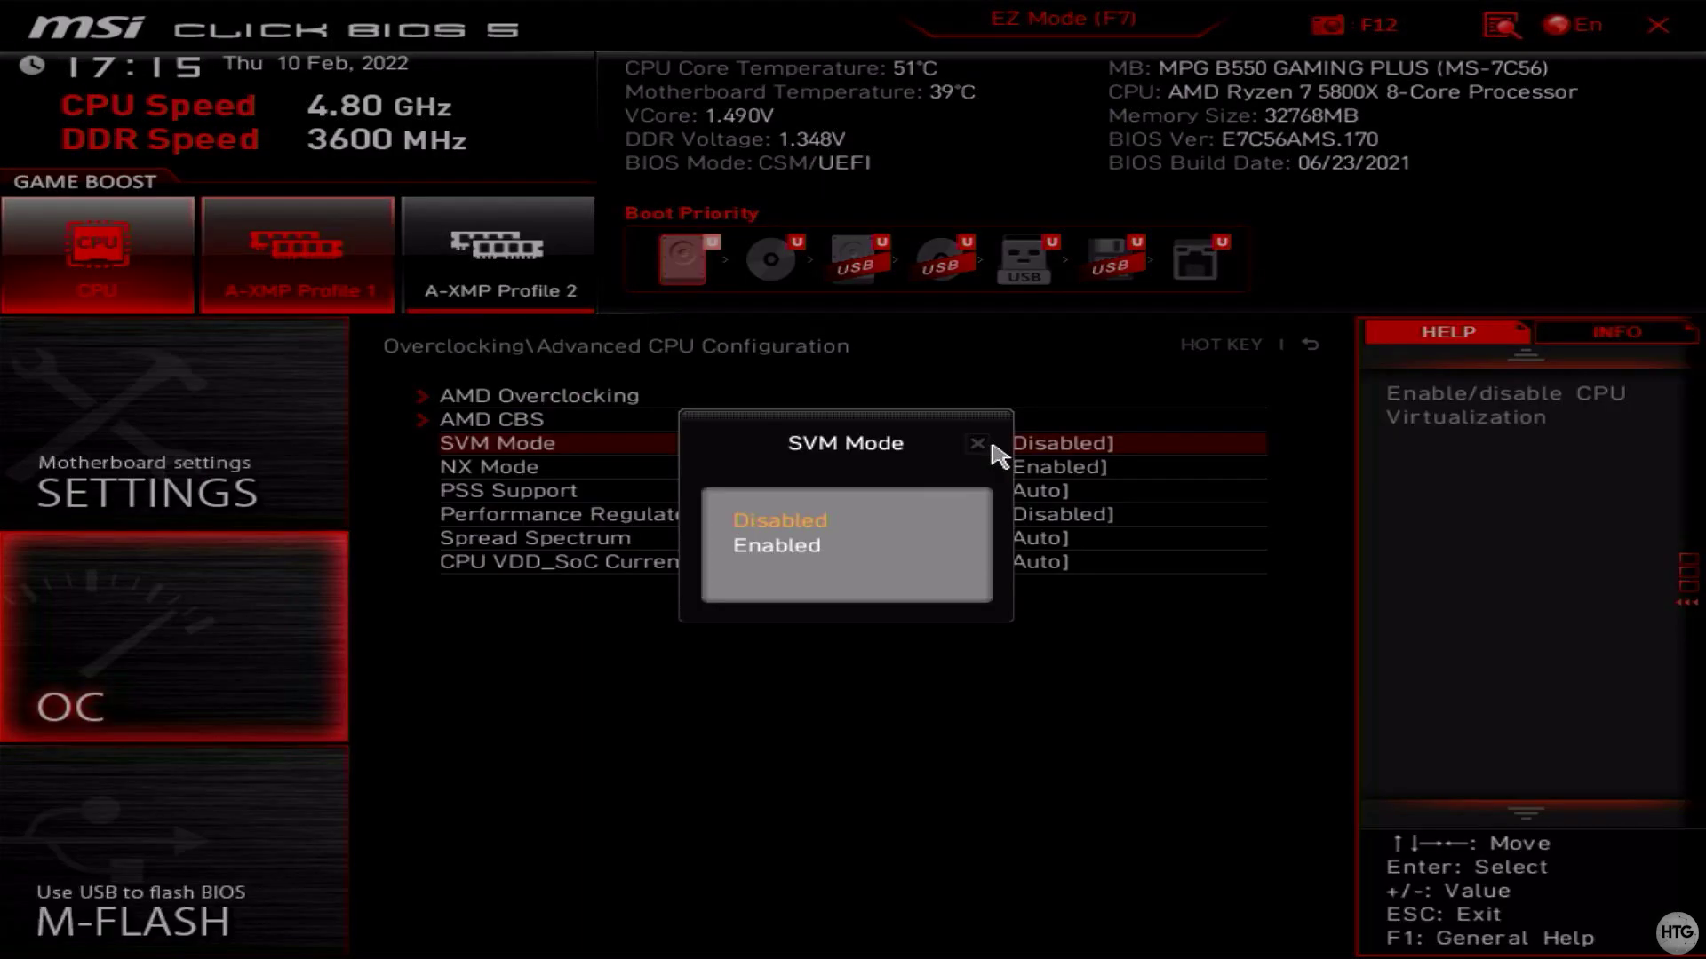
left_click(783, 556)
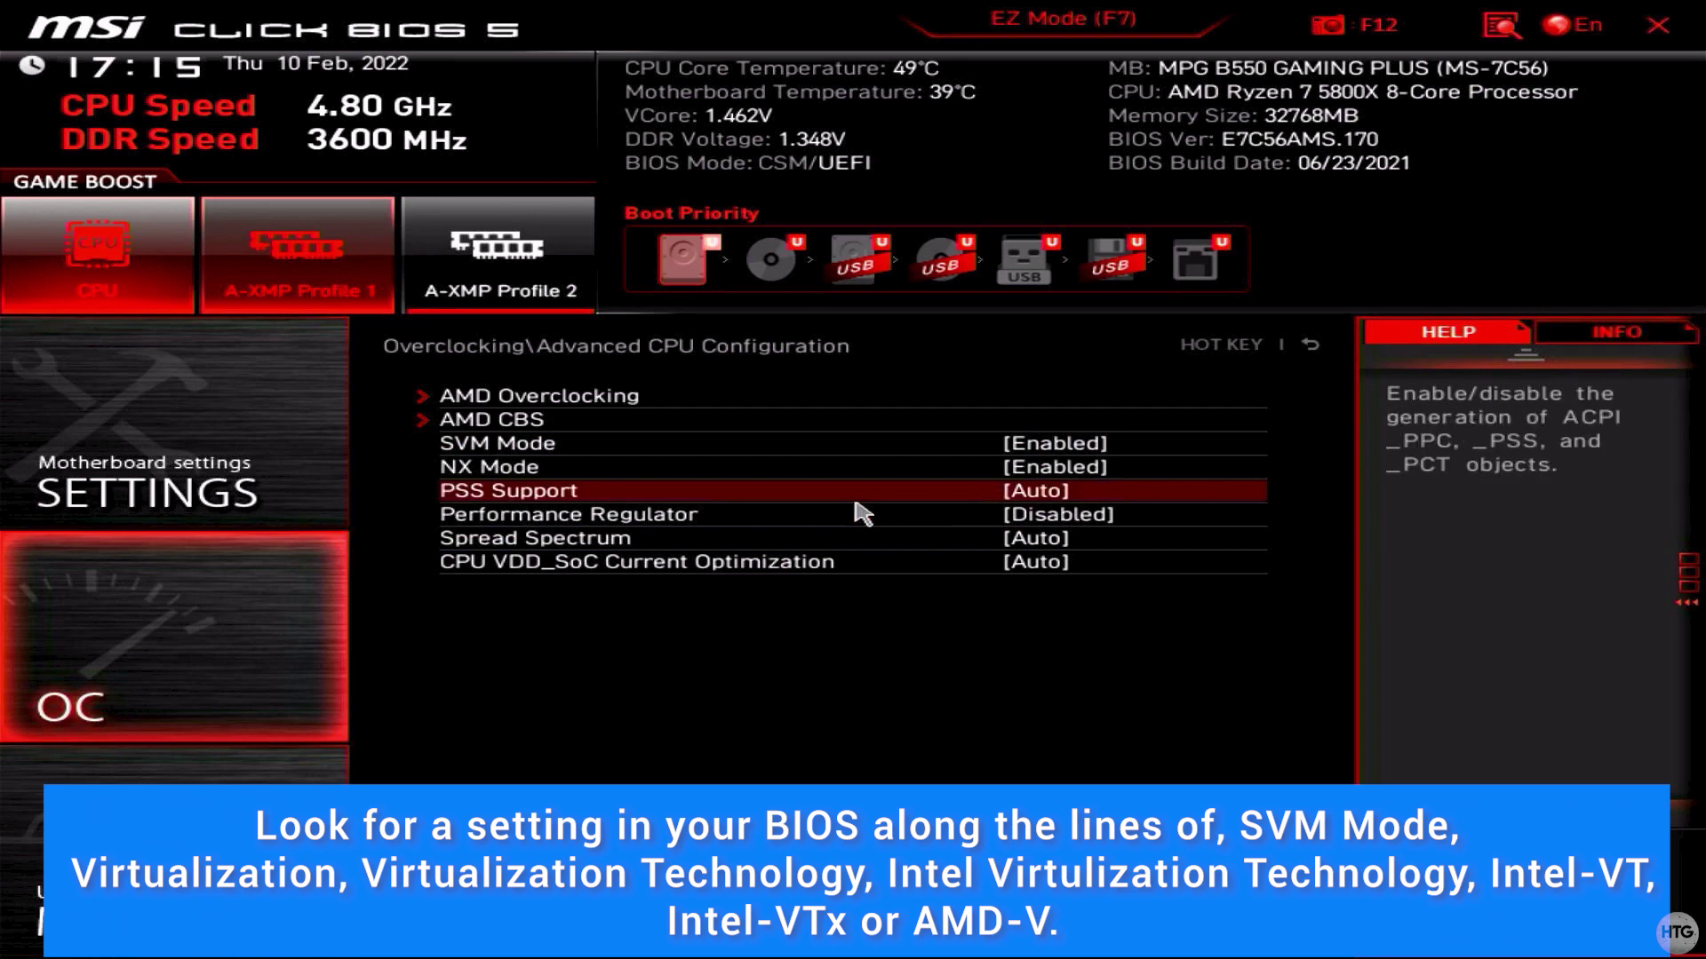
left_click(1077, 428)
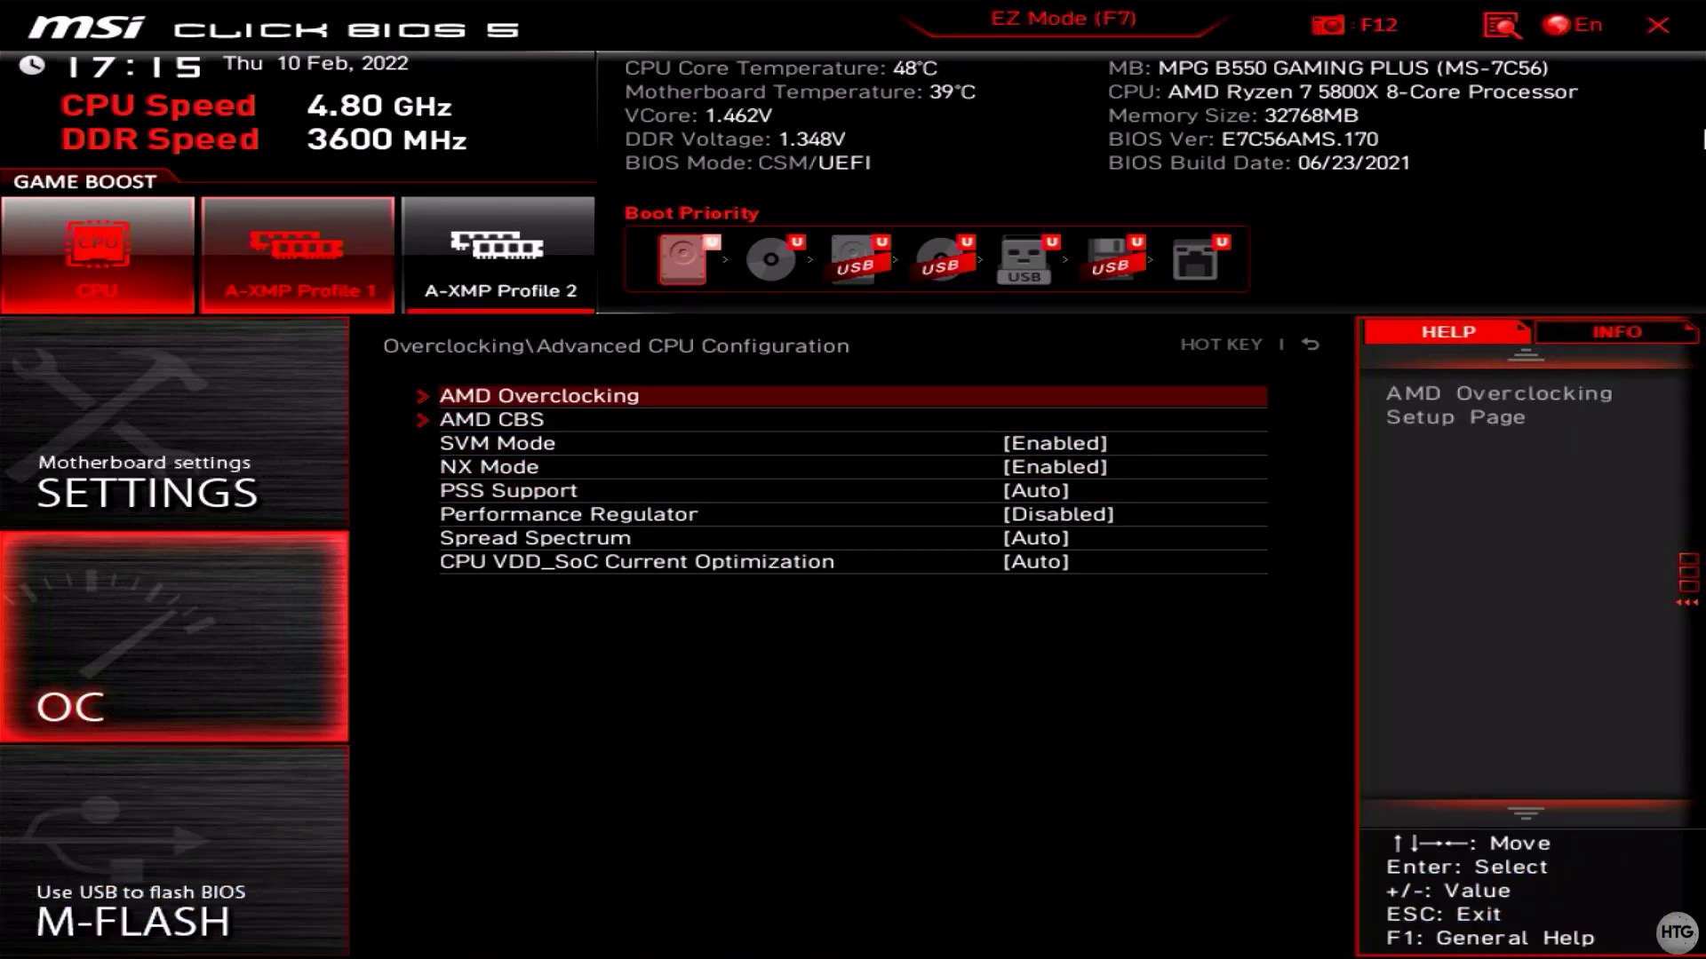
left_click(1658, 25)
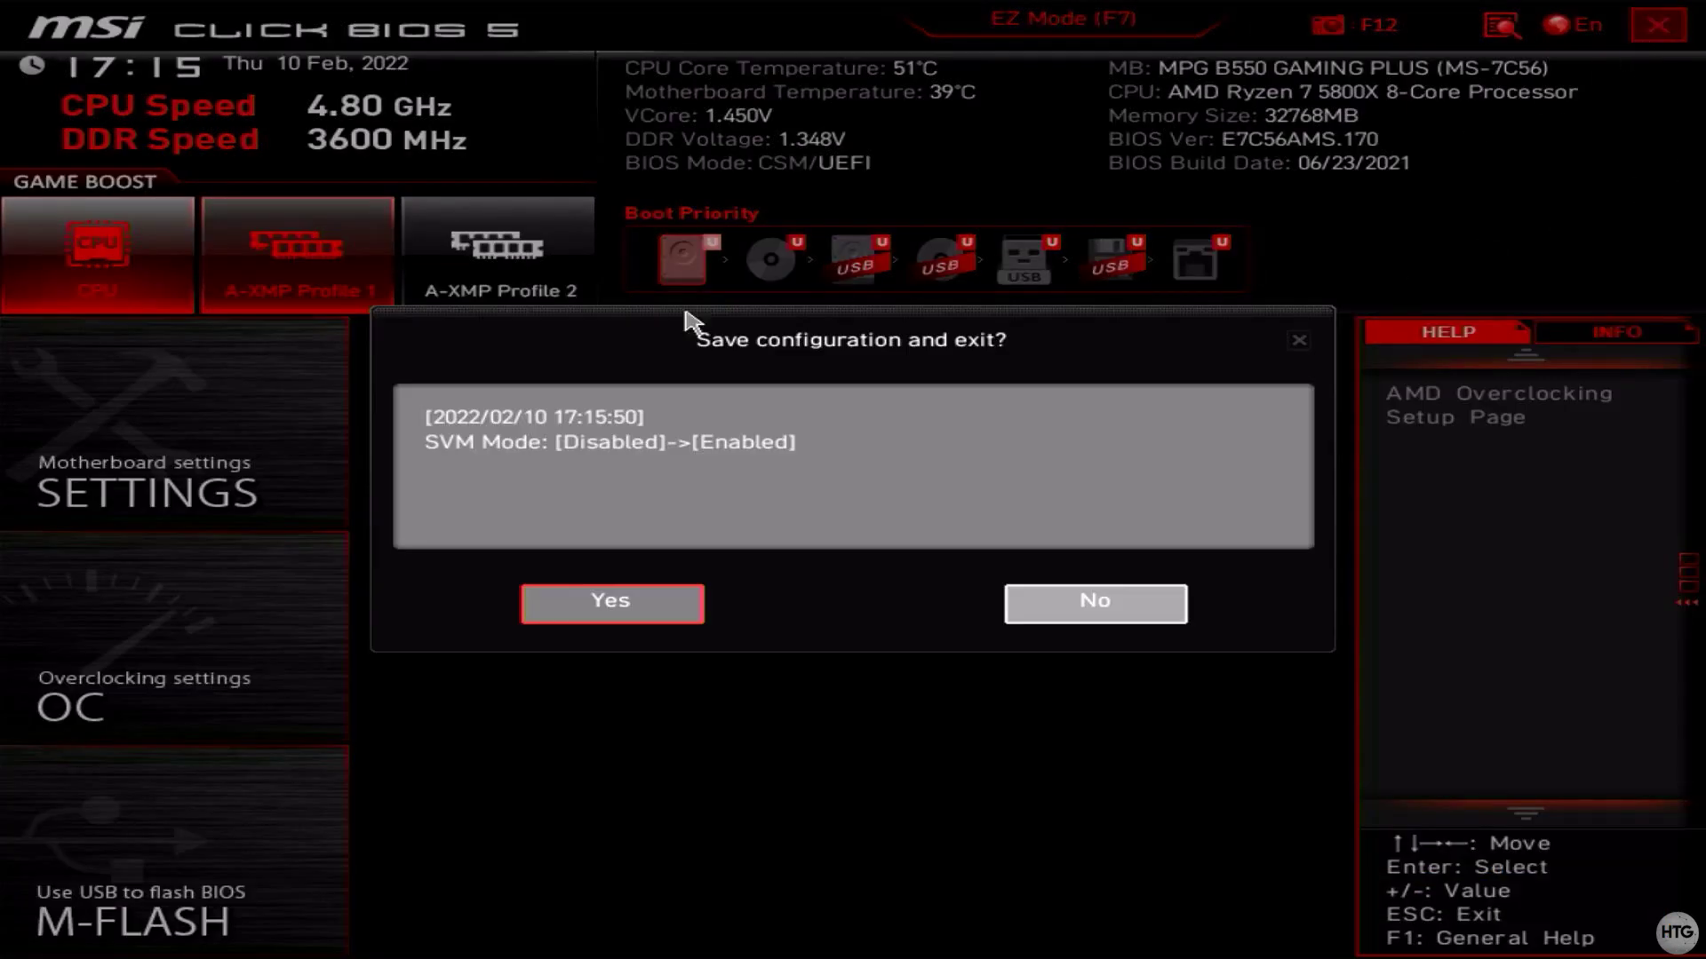
left_click(655, 607)
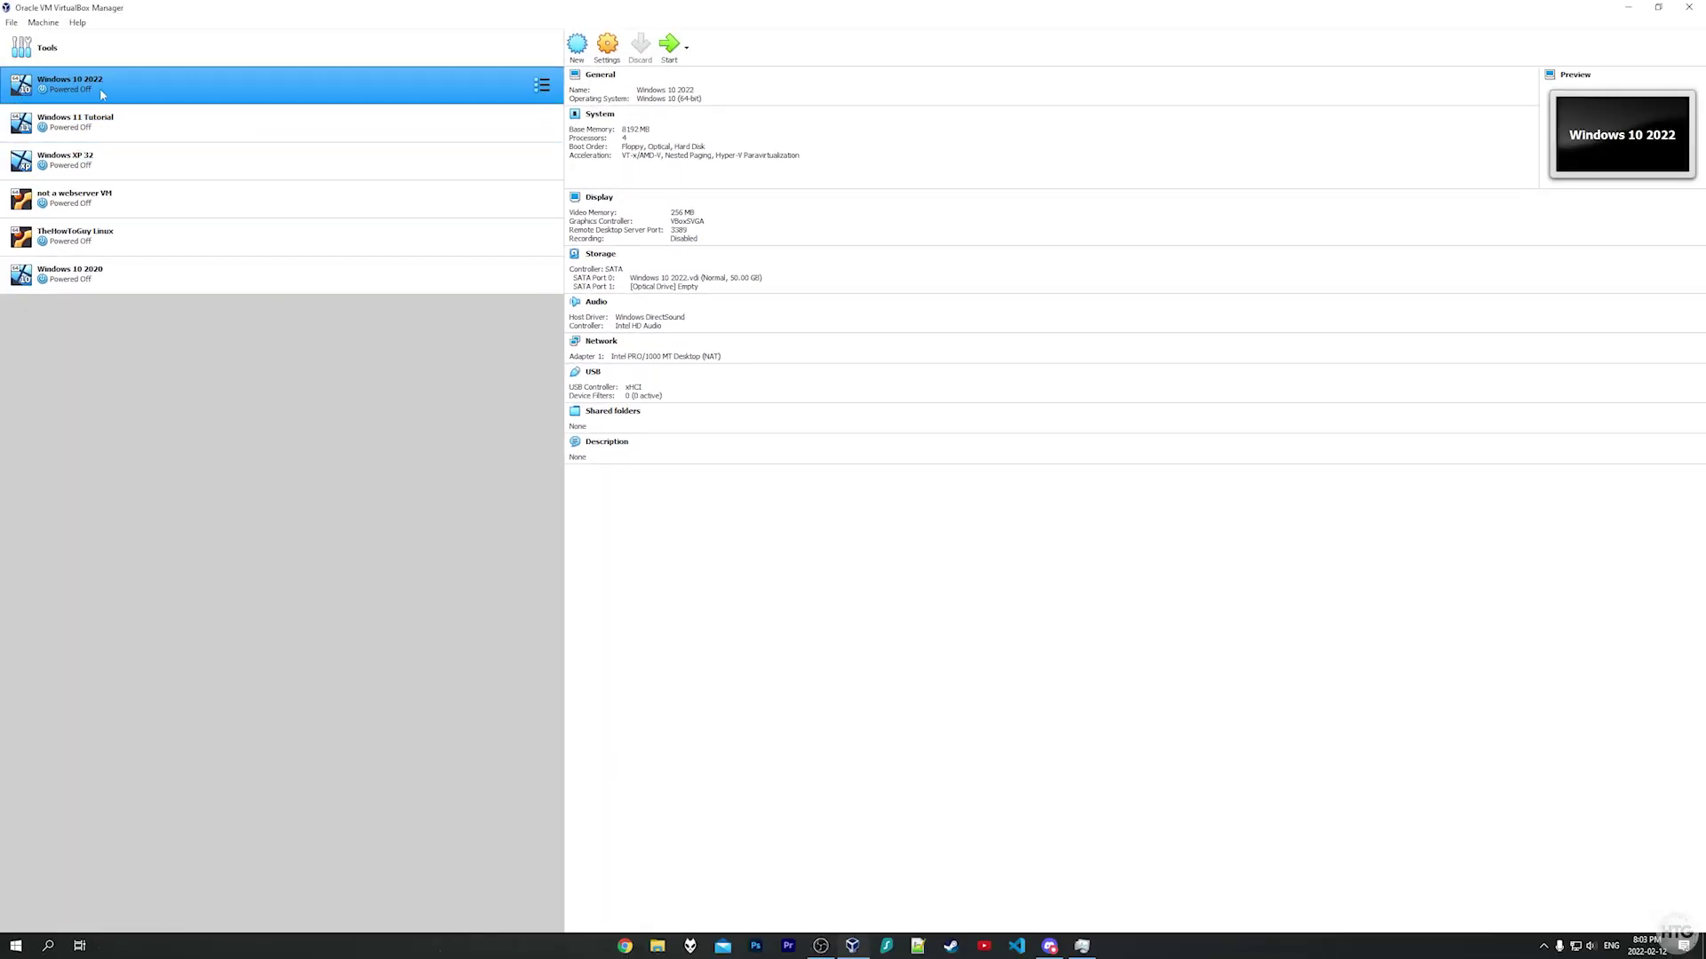
- Start the Windows 10 2022 VM and let it boot to its Windows desktop
left_click(668, 49)
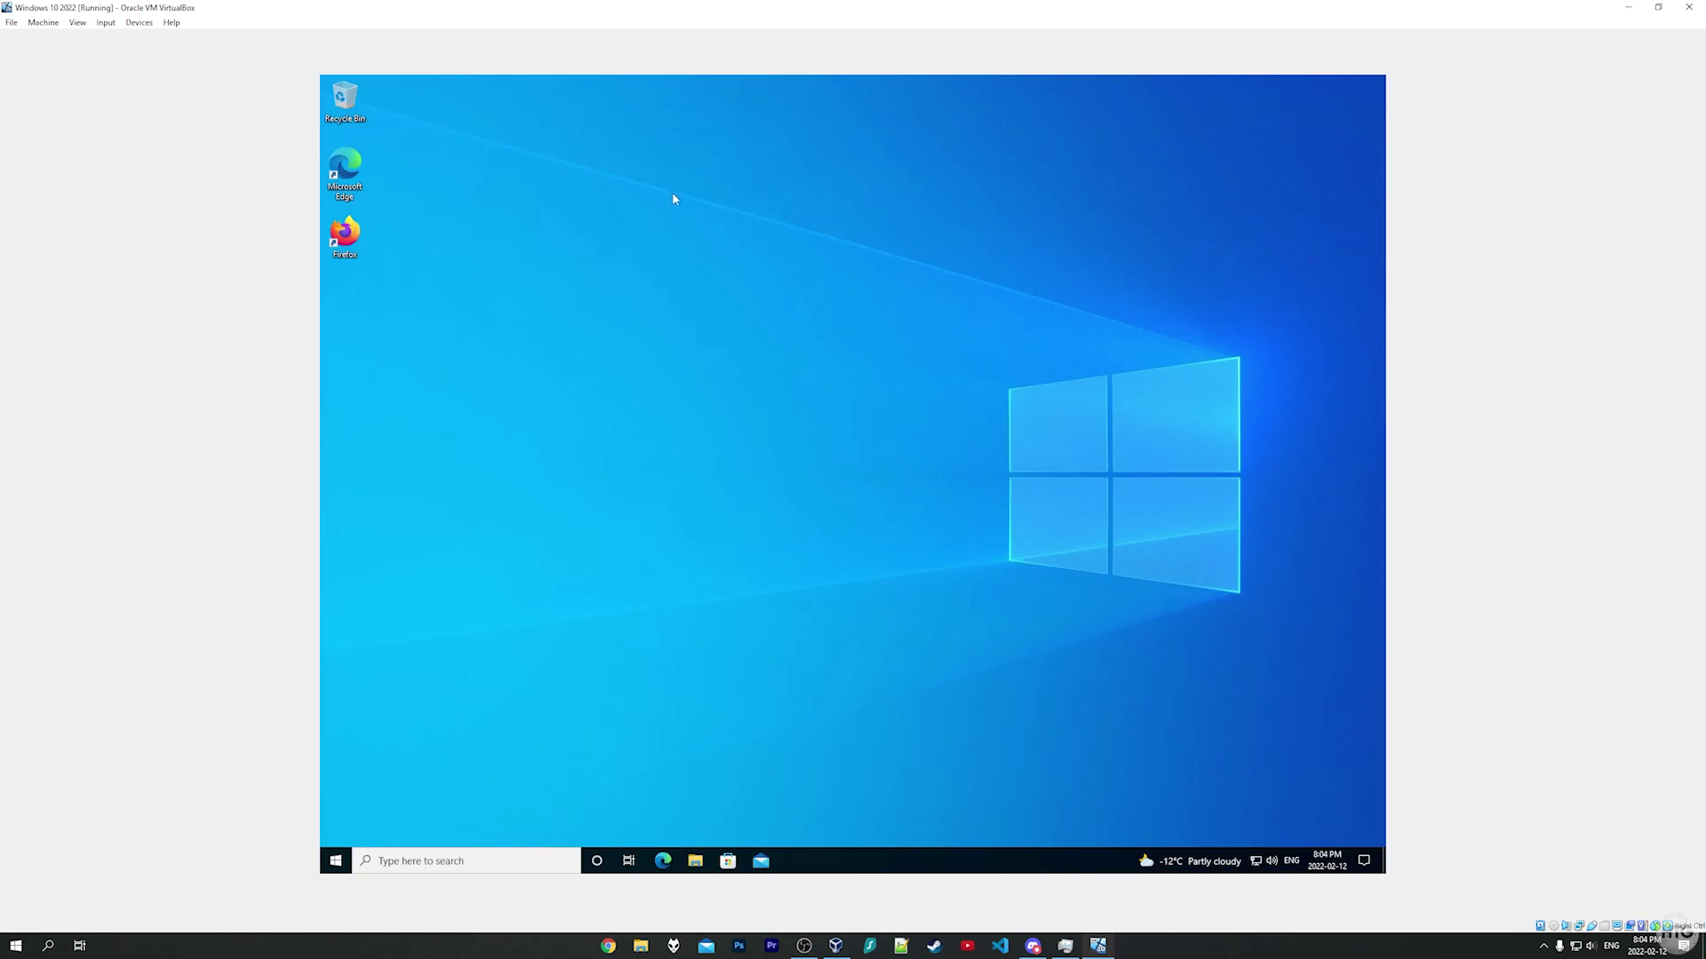
mouse_move(637, 215)
left_mouse_down()
mouse_move(895, 343)
mouse_move(657, 232)
left_mouse_up()
left_click_drag(629, 168, 1015, 511)
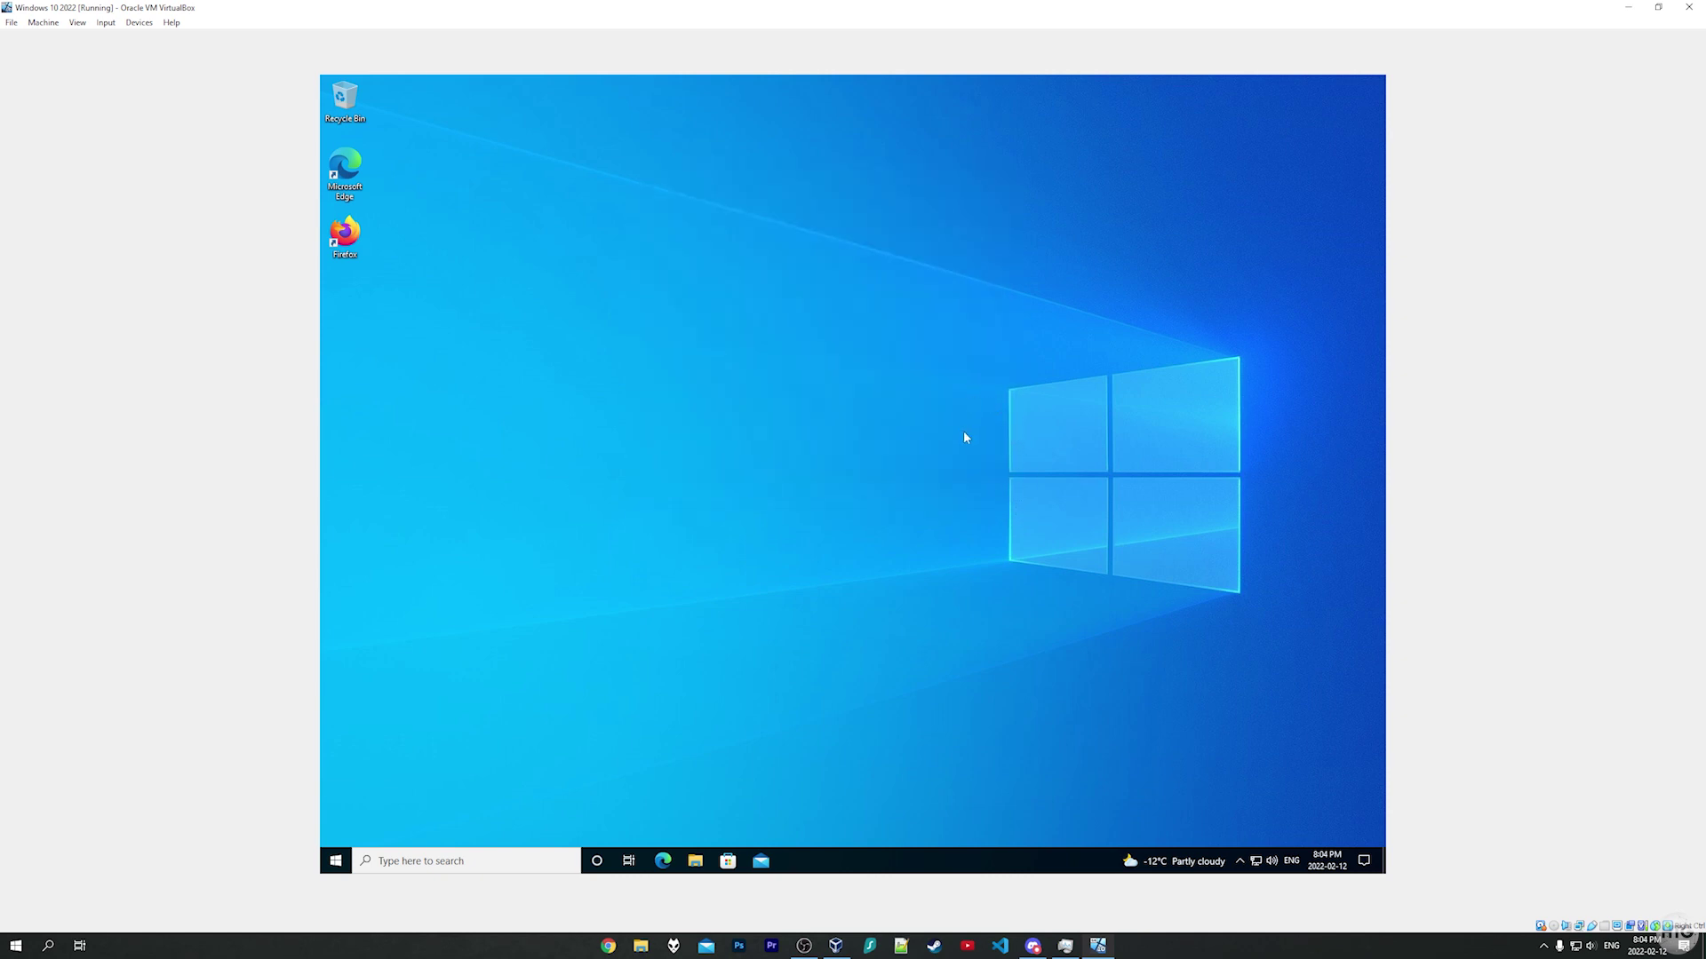